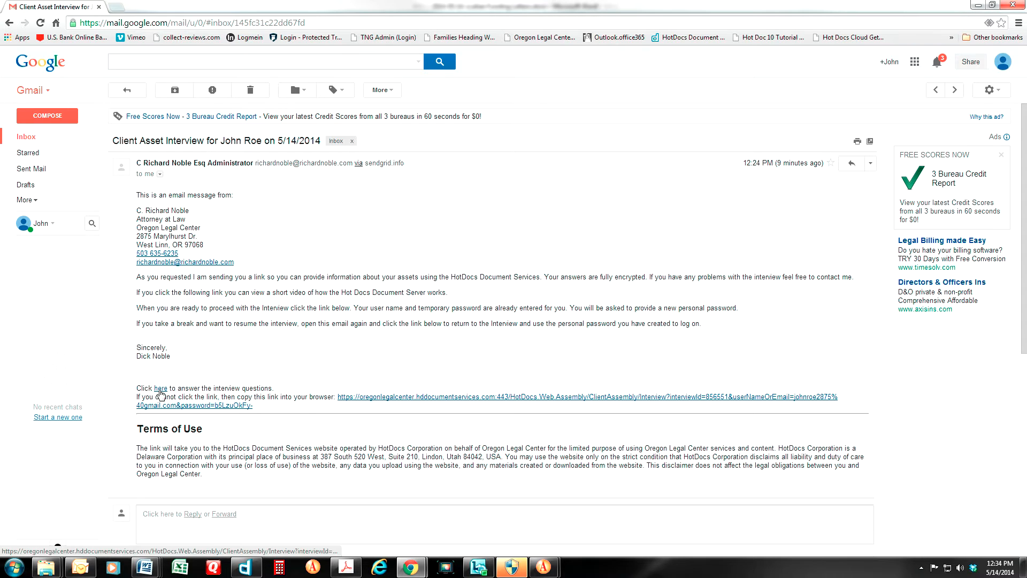
Open the interview sign-in page from the email link and sign in to the Oregon Legal Center site
click(160, 392)
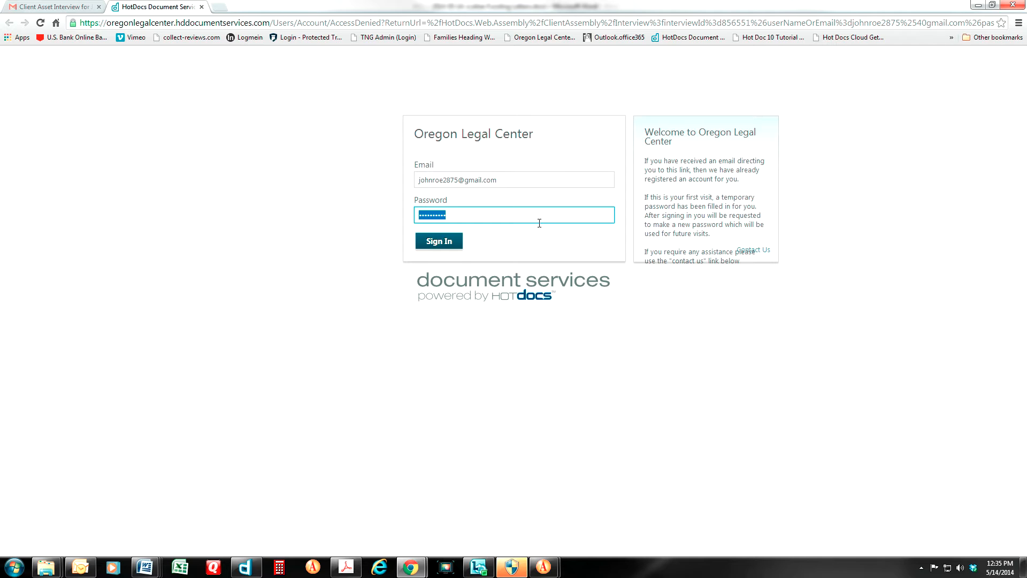
click(436, 242)
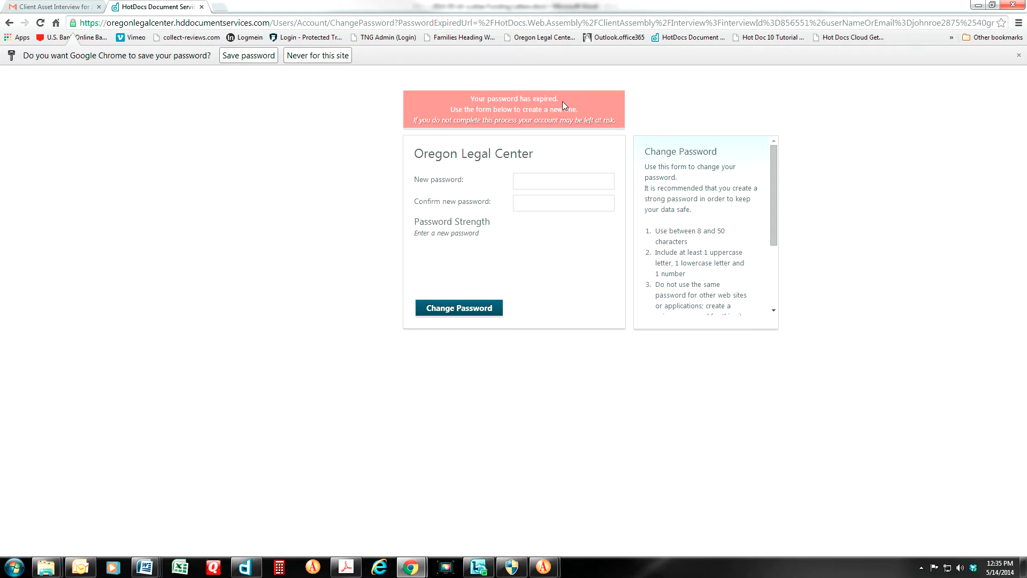
Enter a new password and its confirmation, then submit the change
click(528, 178)
click(520, 182)
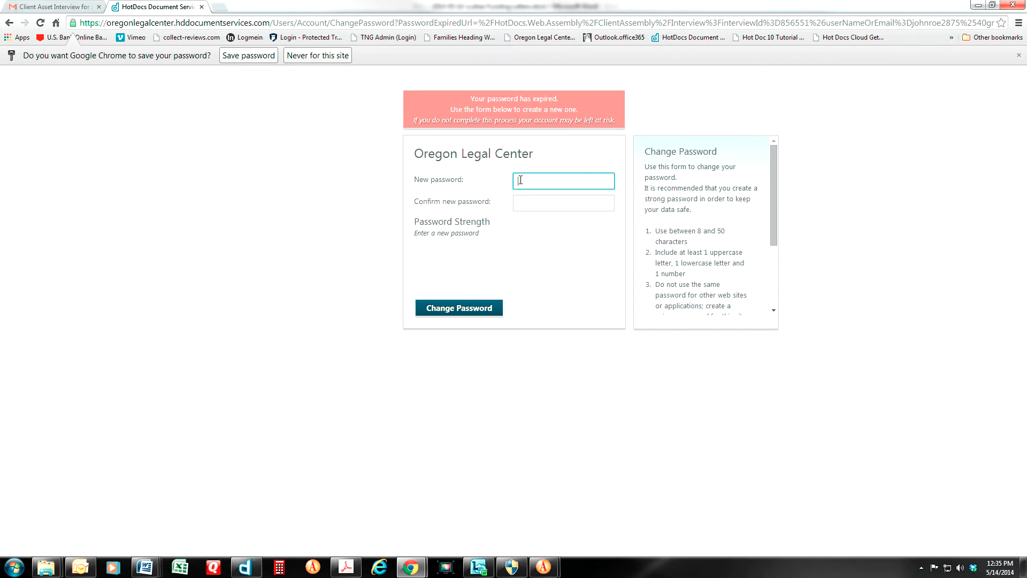
text(password12)
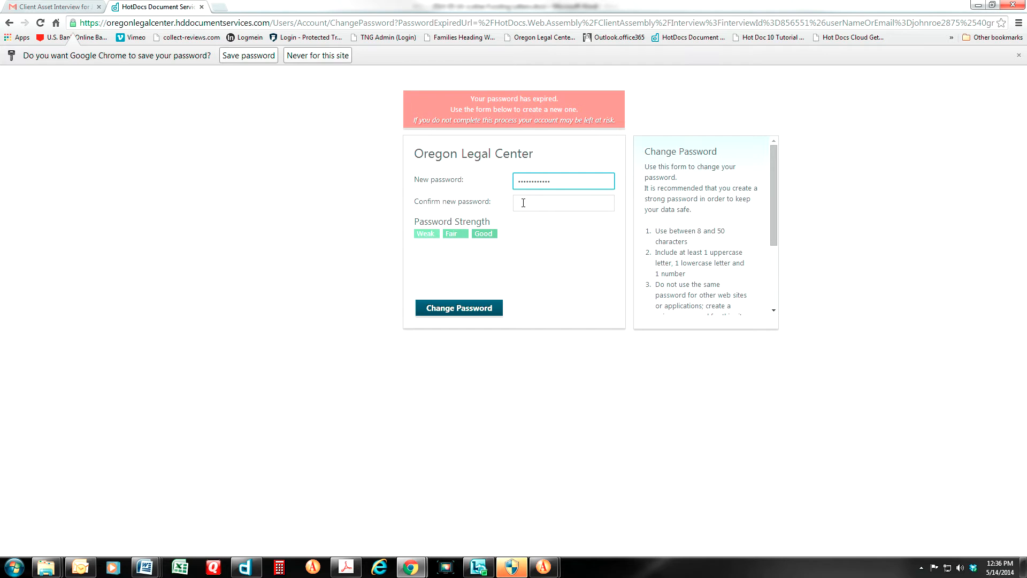
click(524, 203)
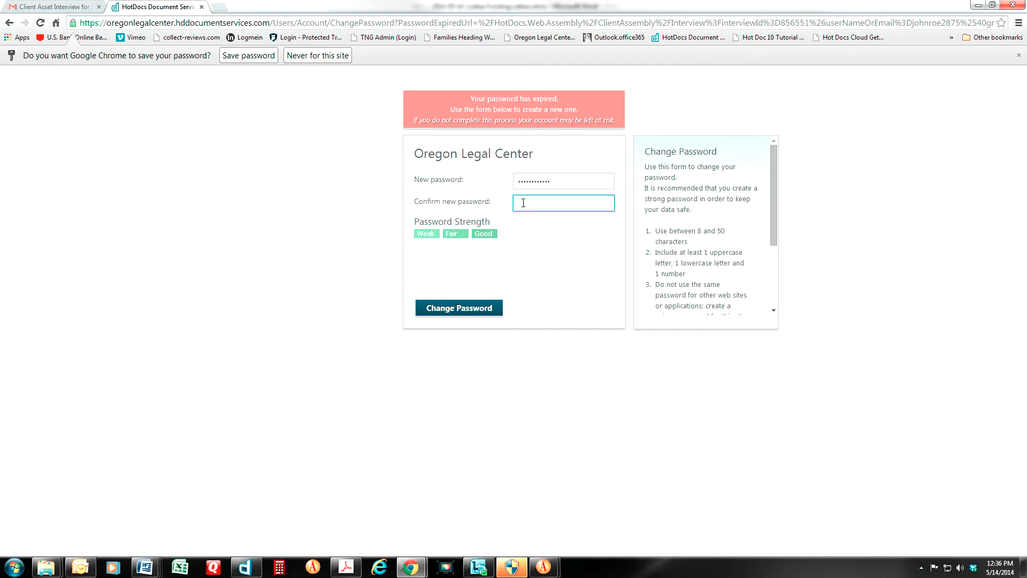
text(••••••••••)
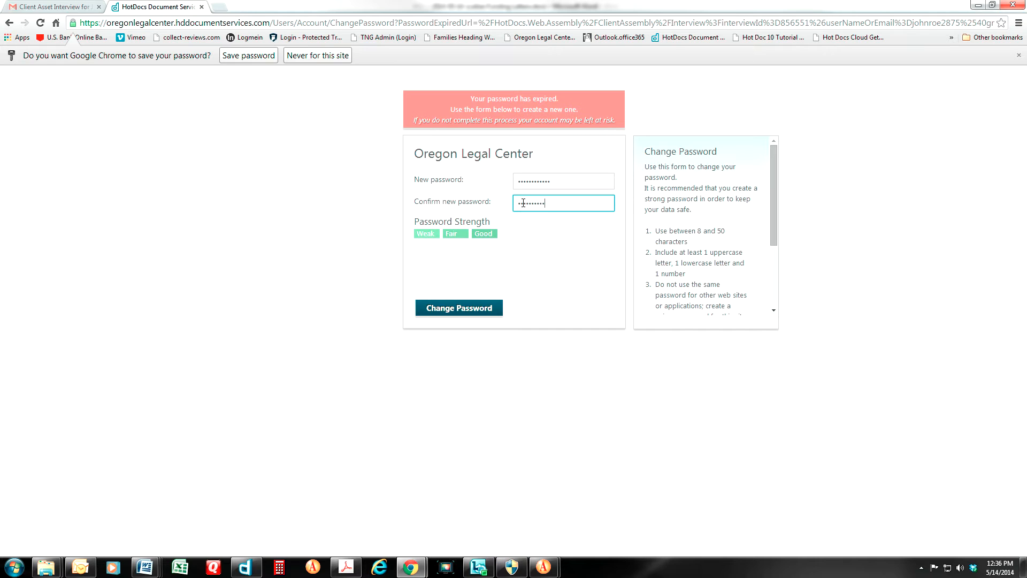
click(455, 311)
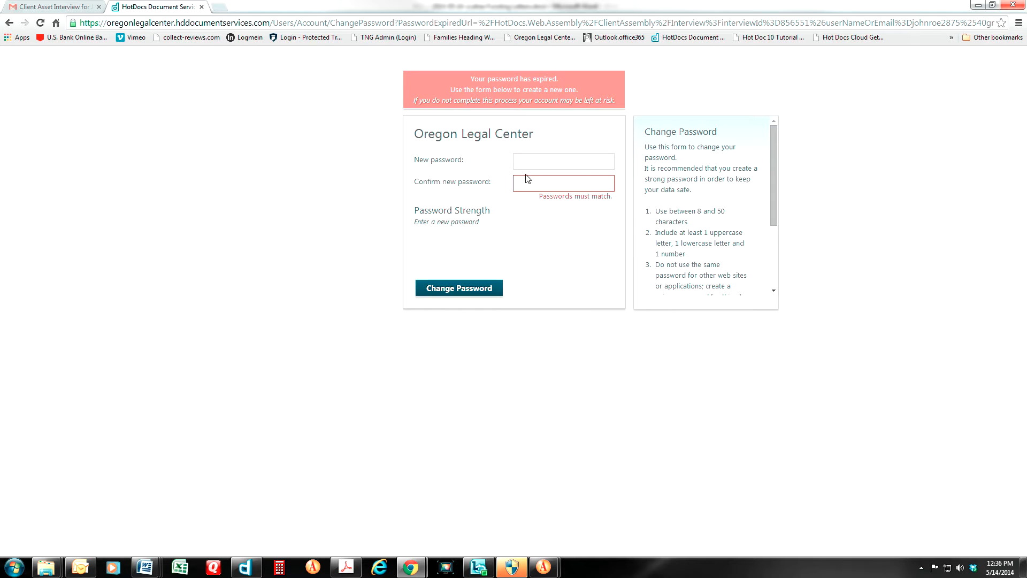
After the 'Passwords must match' error, retype both password fields identically and resubmit
click(523, 161)
text(•)
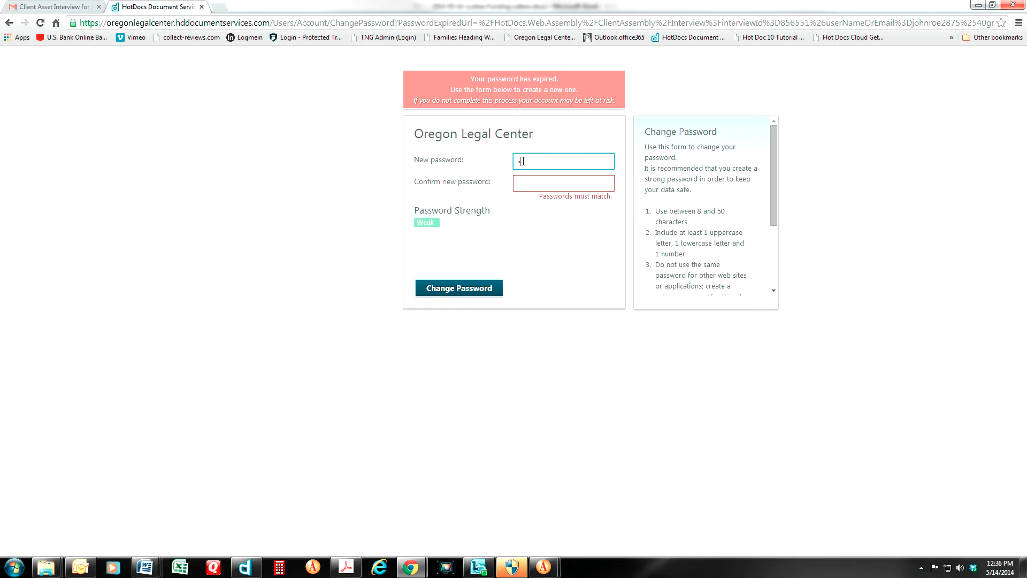
key(BackSpace)
text(••••••••••••)
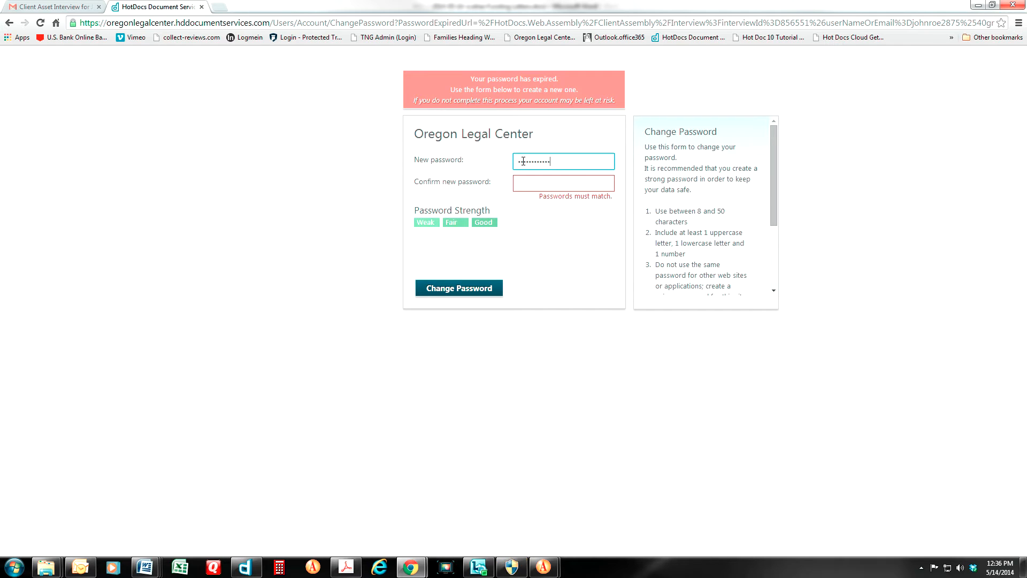
click(524, 182)
text(•••••••)
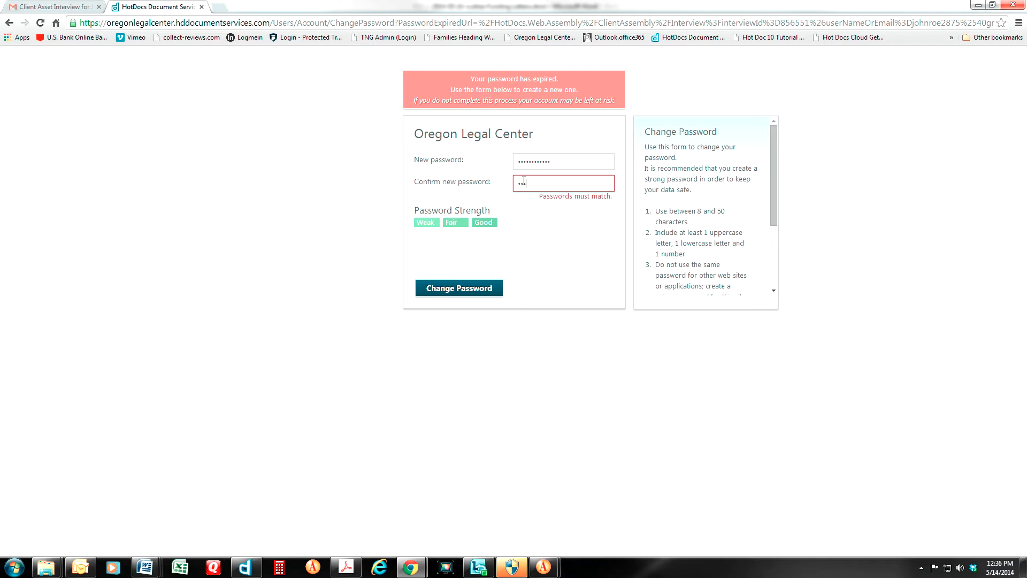
text(•••)
click(472, 288)
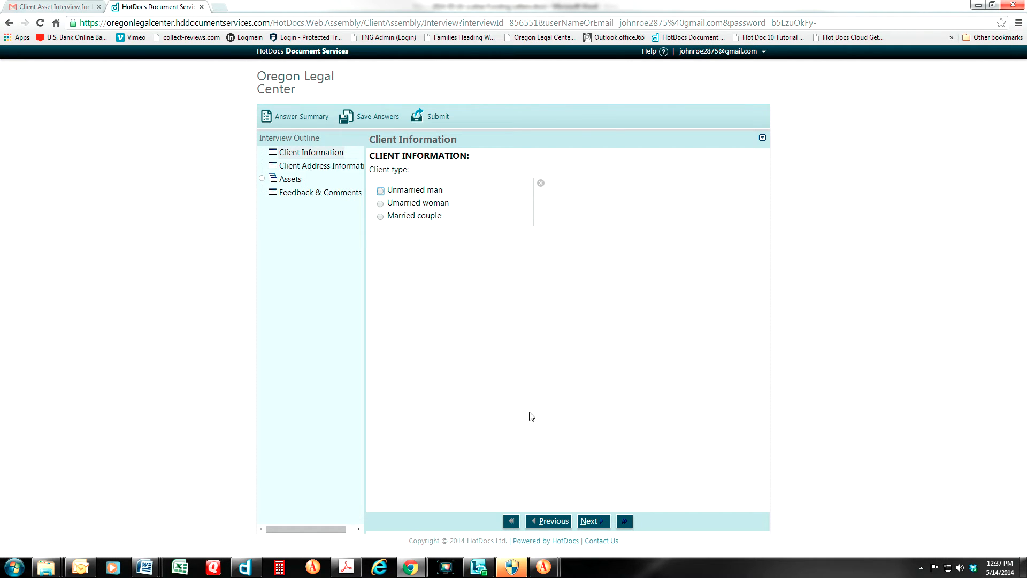
Choose Married couple as the client type and enter the husband's first, middle and last names
click(589, 523)
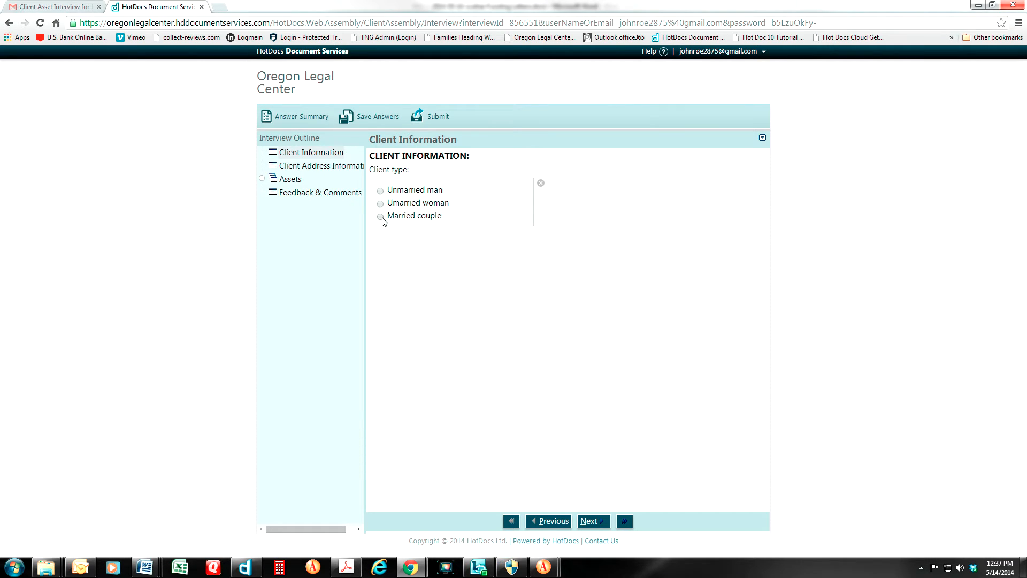
click(381, 217)
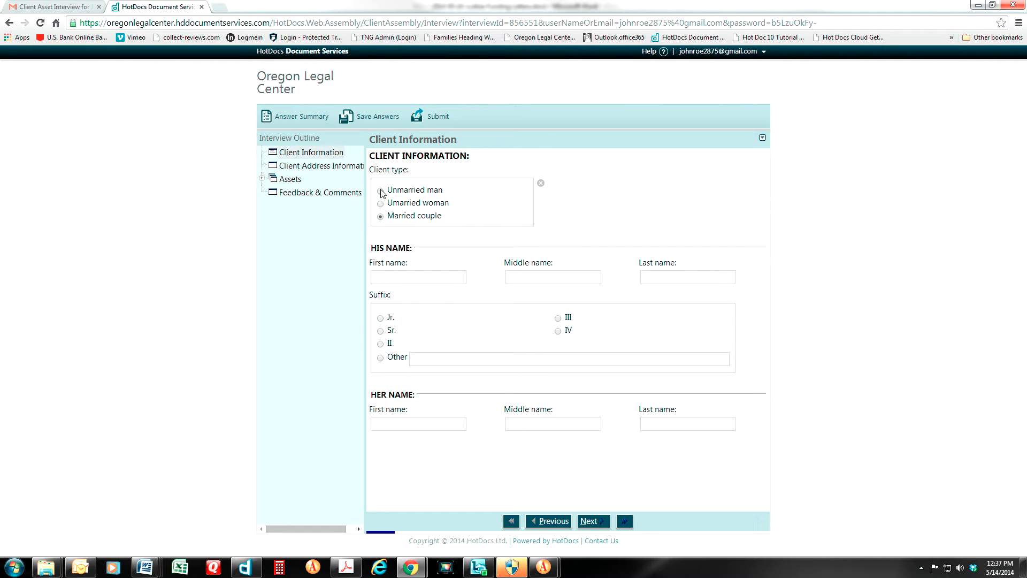
click(380, 278)
text(John)
key(Tab)
text(Q.)
key(Tab)
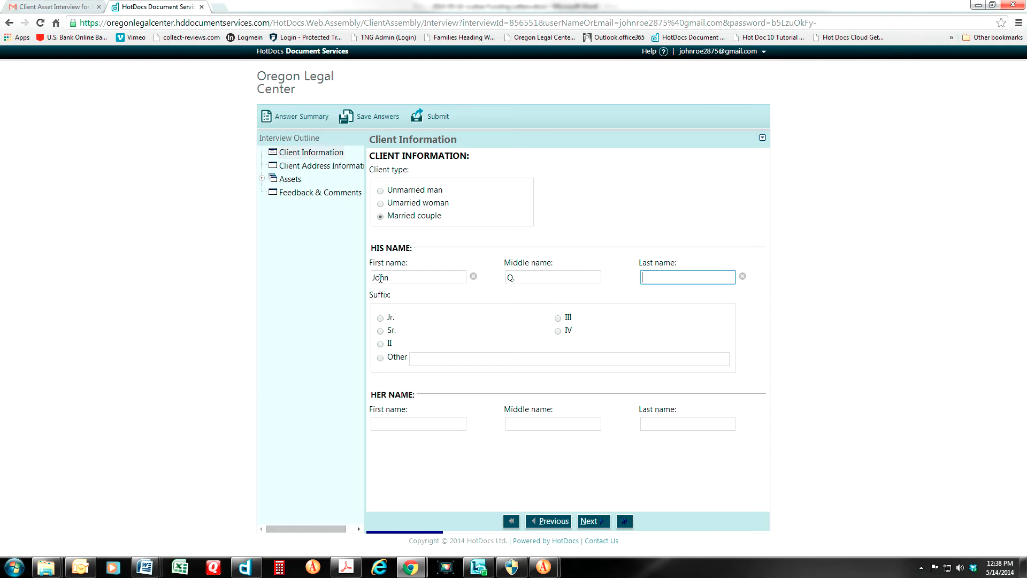
text(Roe)
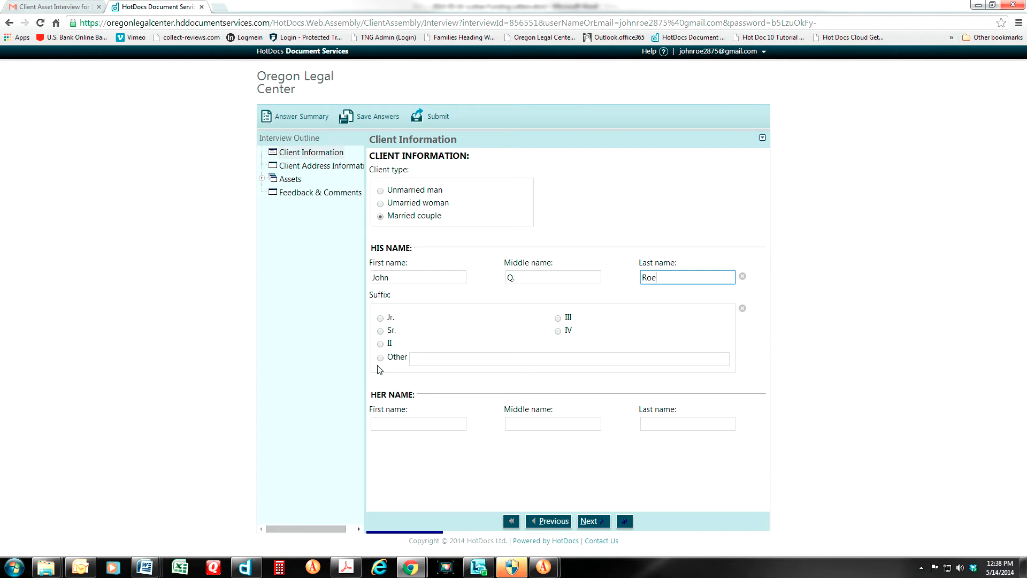
Enter the wife's first, middle and last names and continue to the address page
click(379, 422)
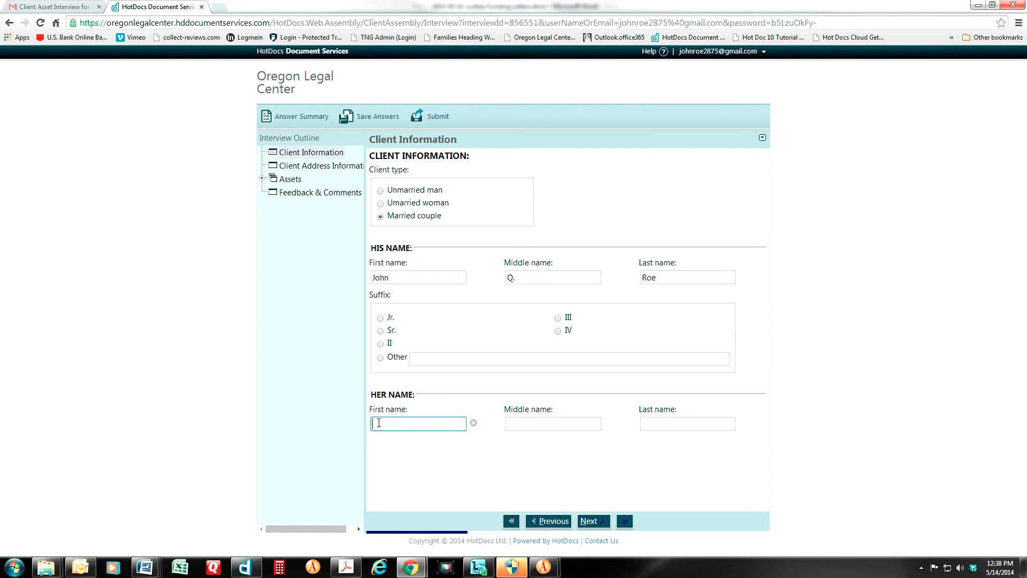
text(Jane)
key(Tab)
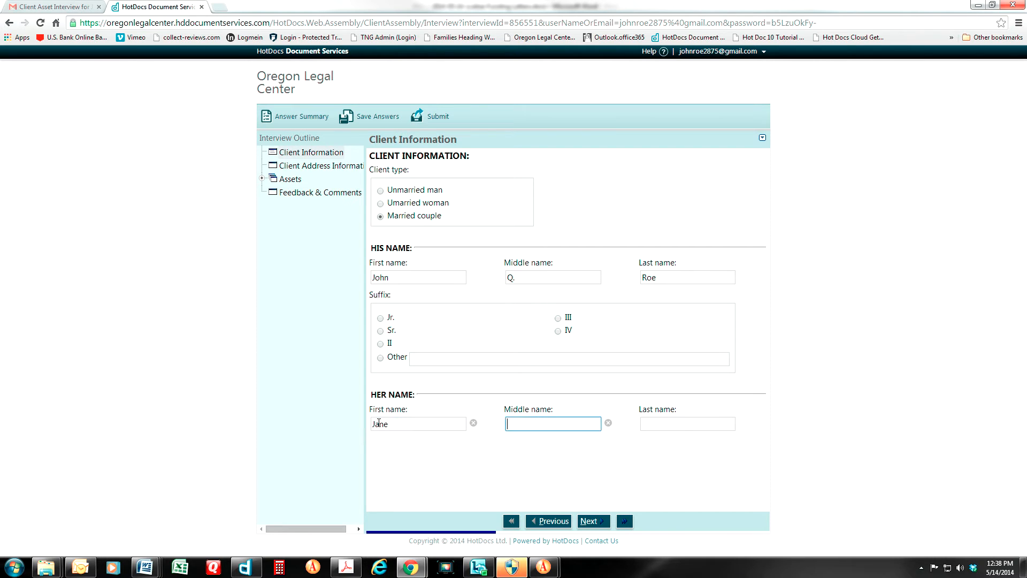
text(Q.)
key(Tab)
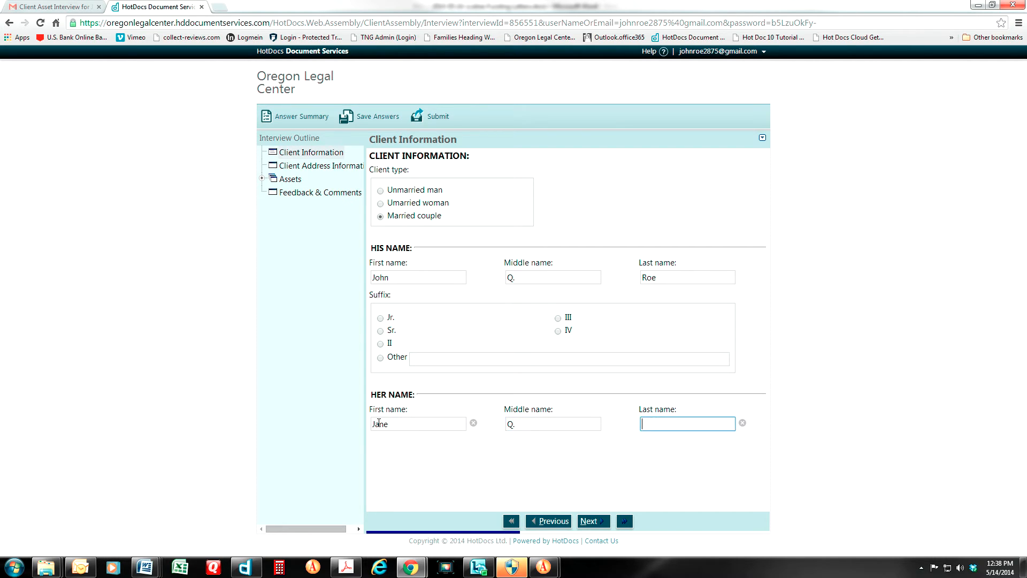
text(Roe)
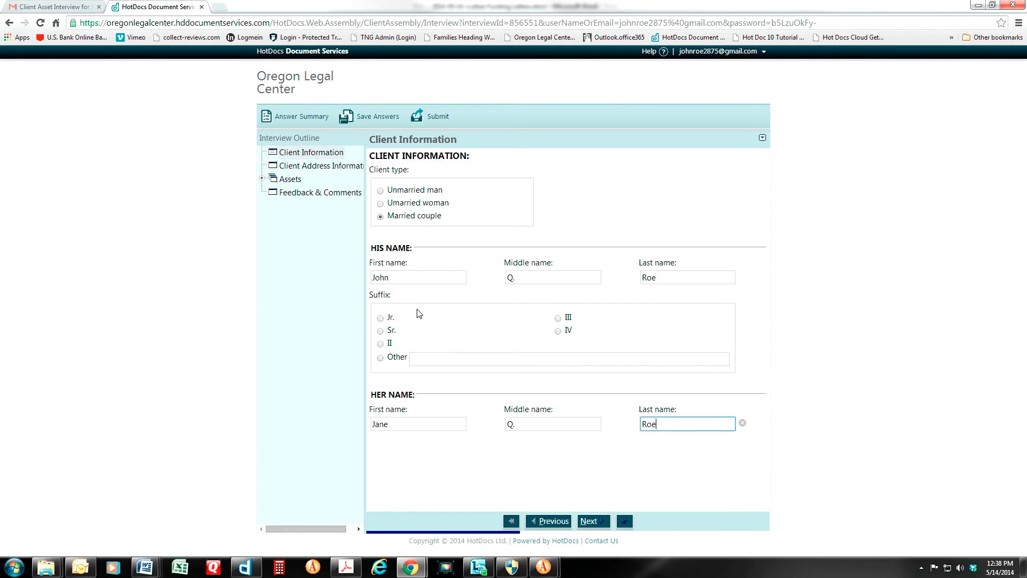
click(590, 521)
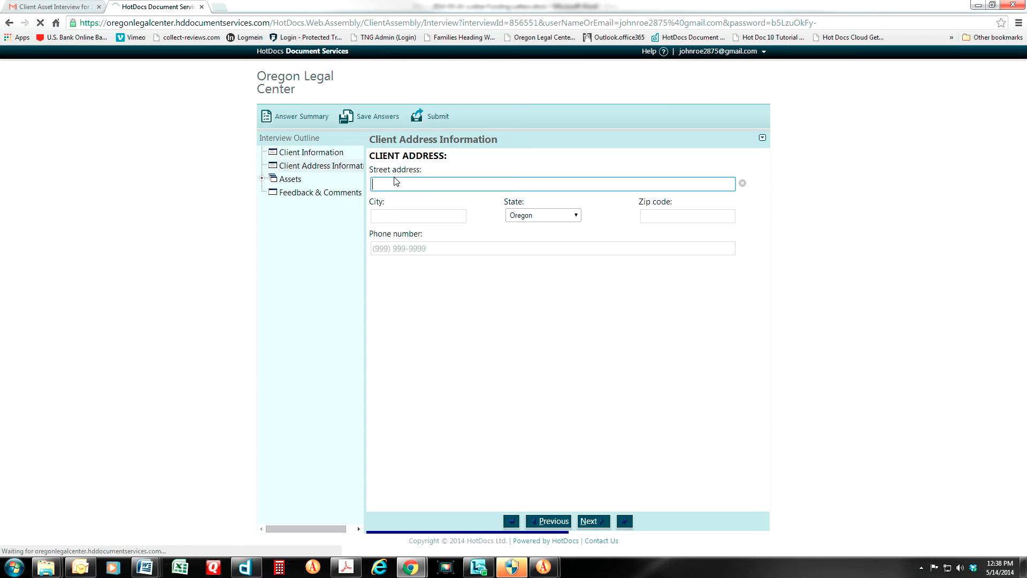
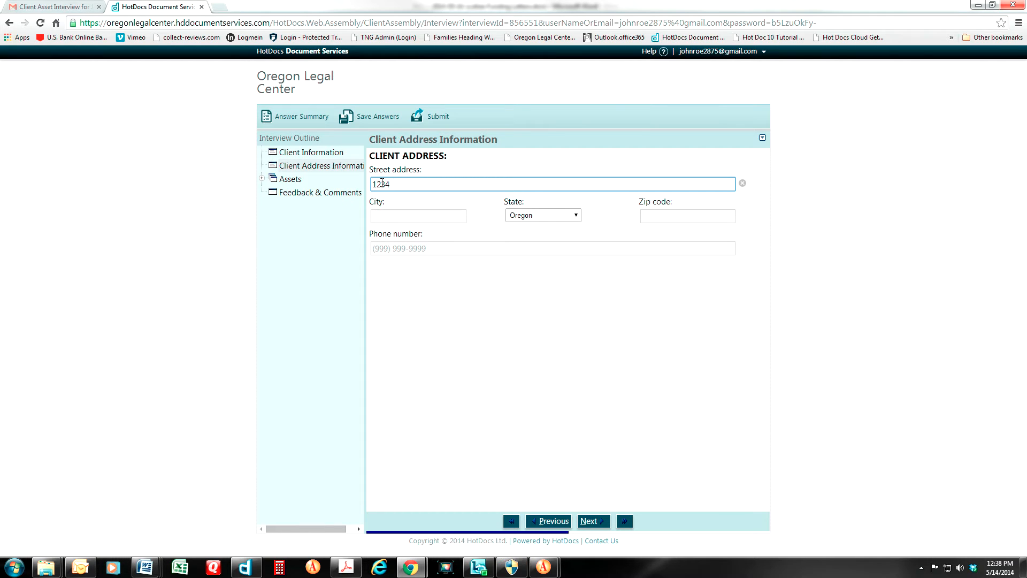
Enter the clients' street address, city, zip code and phone number, then continue to the Assets section
key(Tab)
text(Lake Oswego)
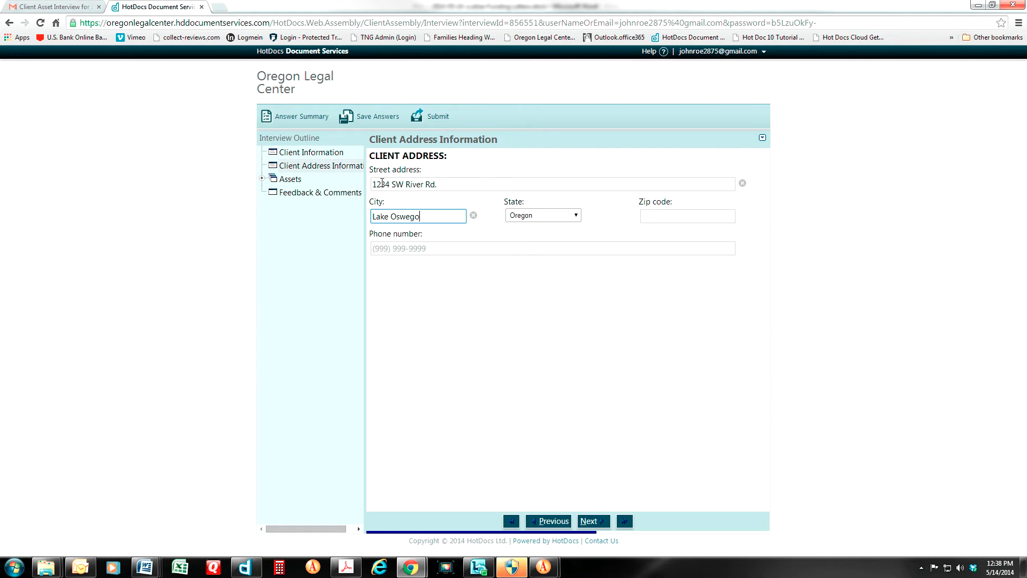
key(Tab)
key(Tab)
text(9)
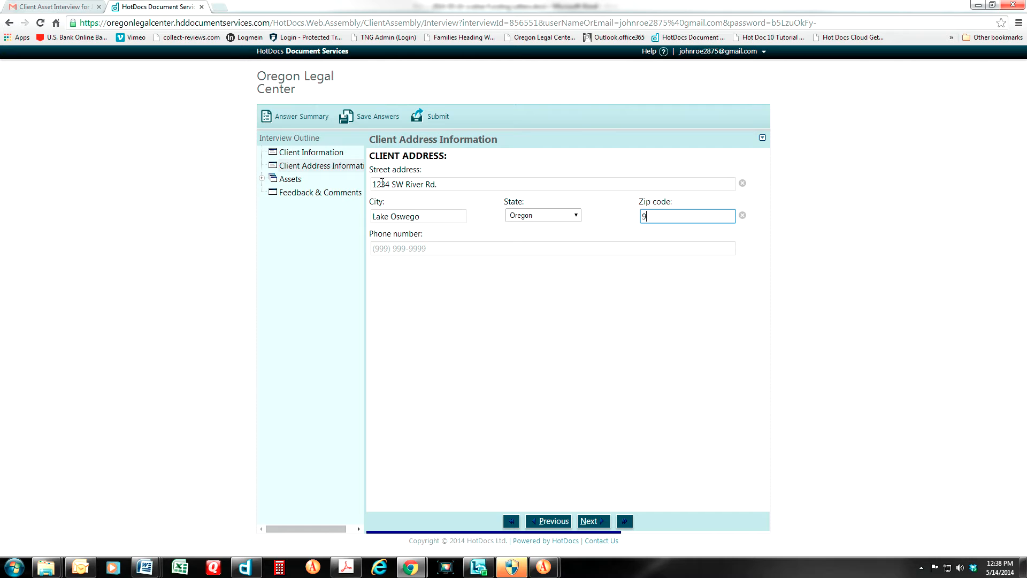
text(7034)
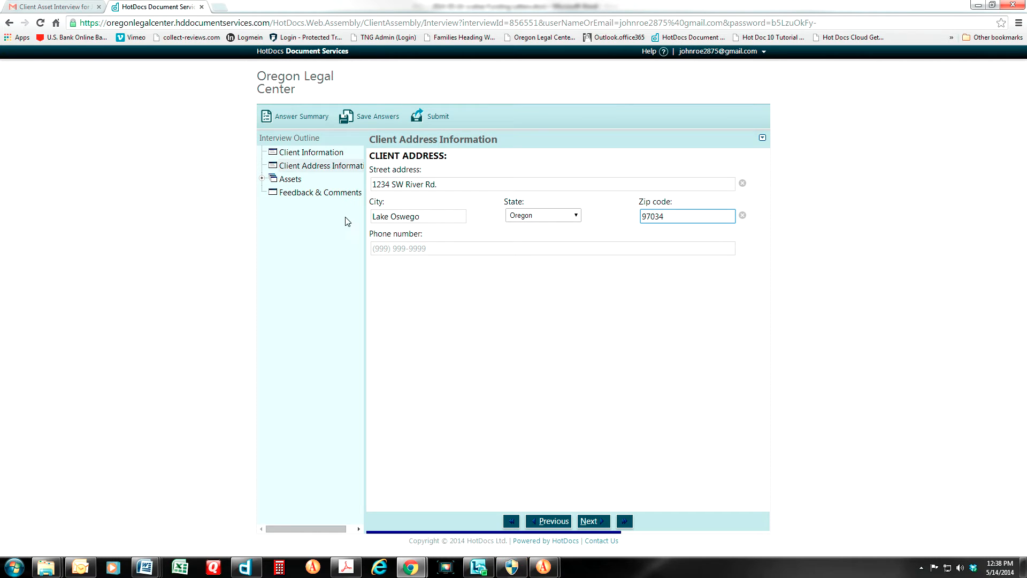
key(Tab)
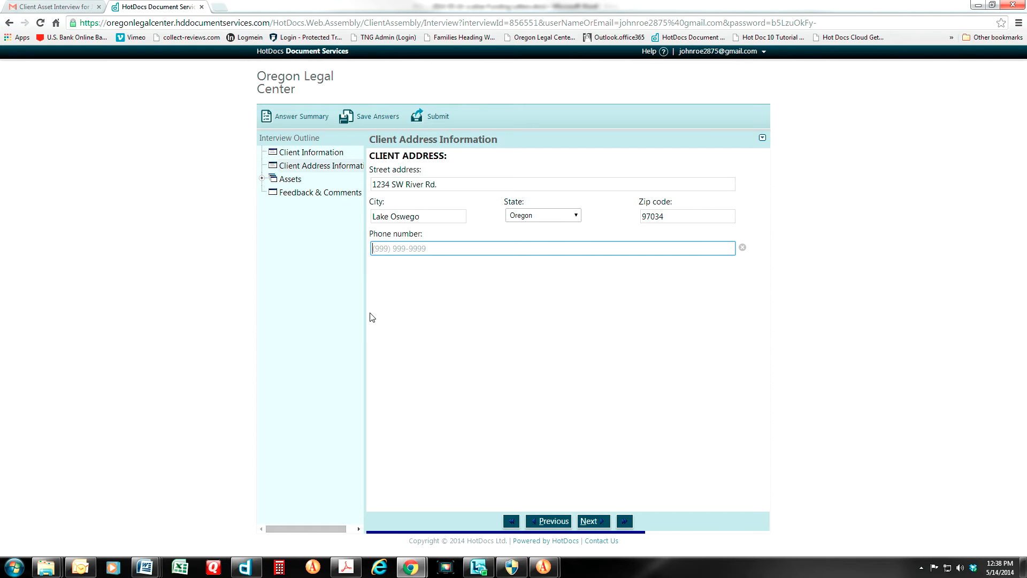
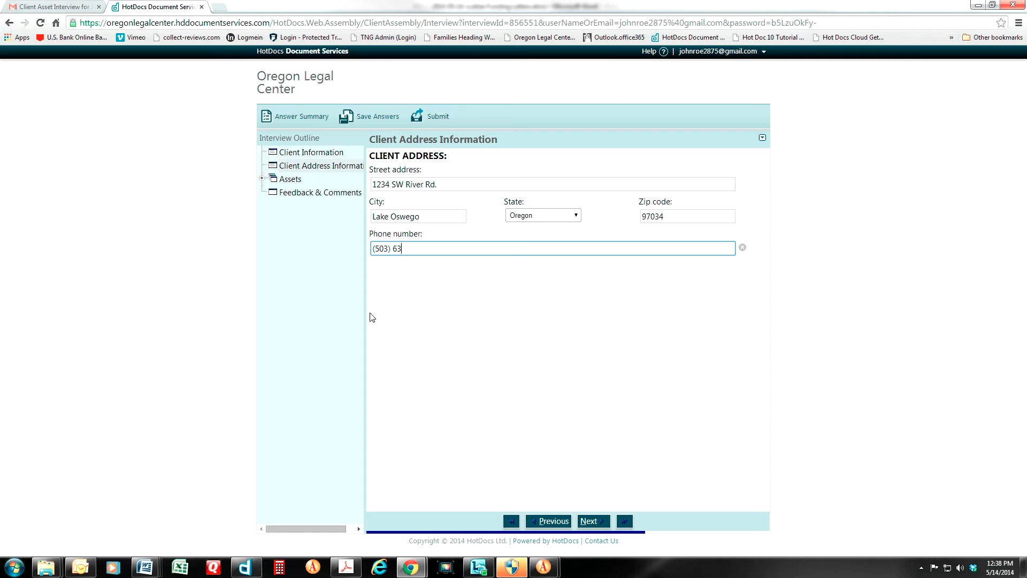
click(595, 522)
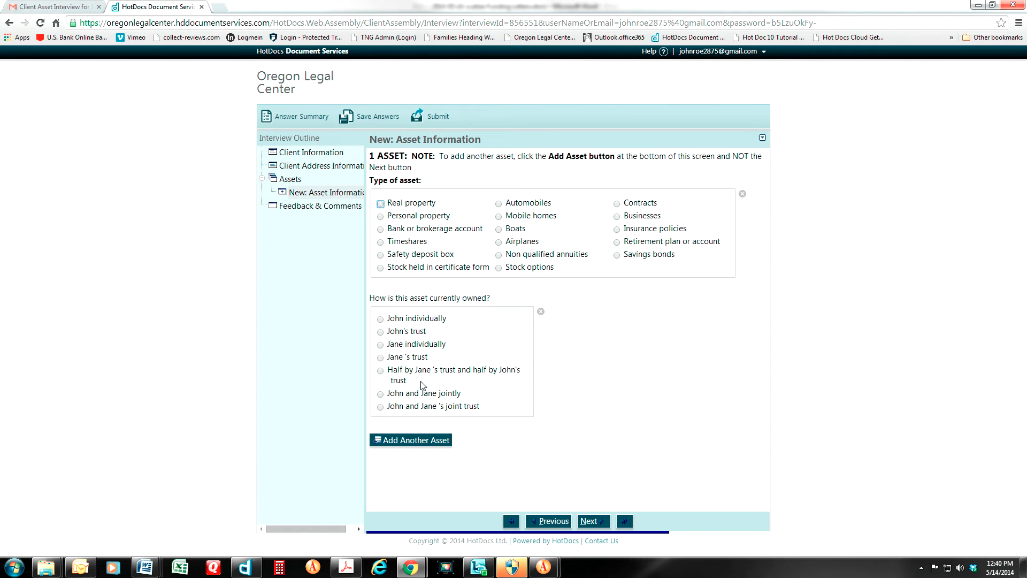
Set the first asset's type to Real property, briefly switching to Personal property and back
click(379, 204)
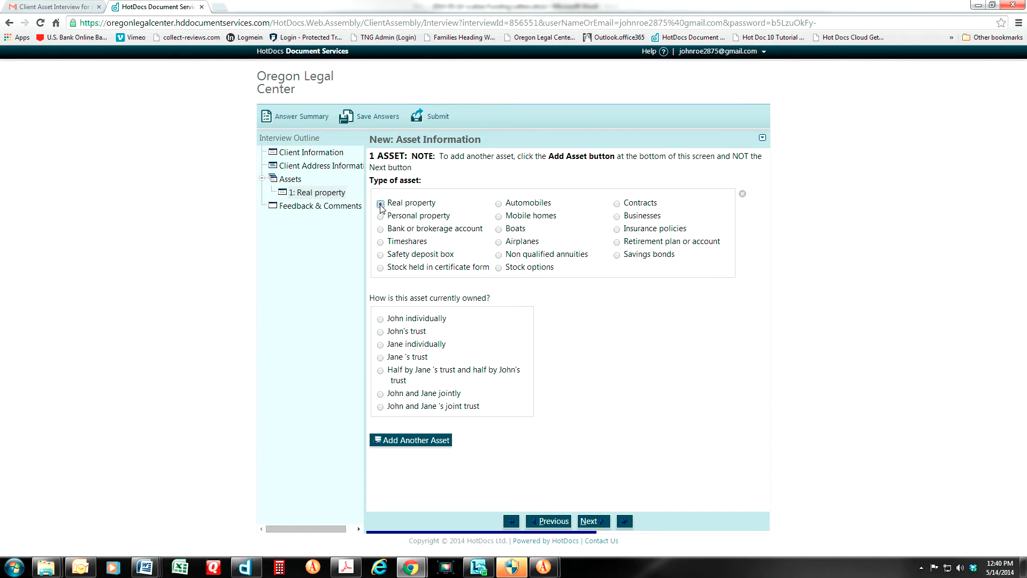
scroll(570, 422, down, 4)
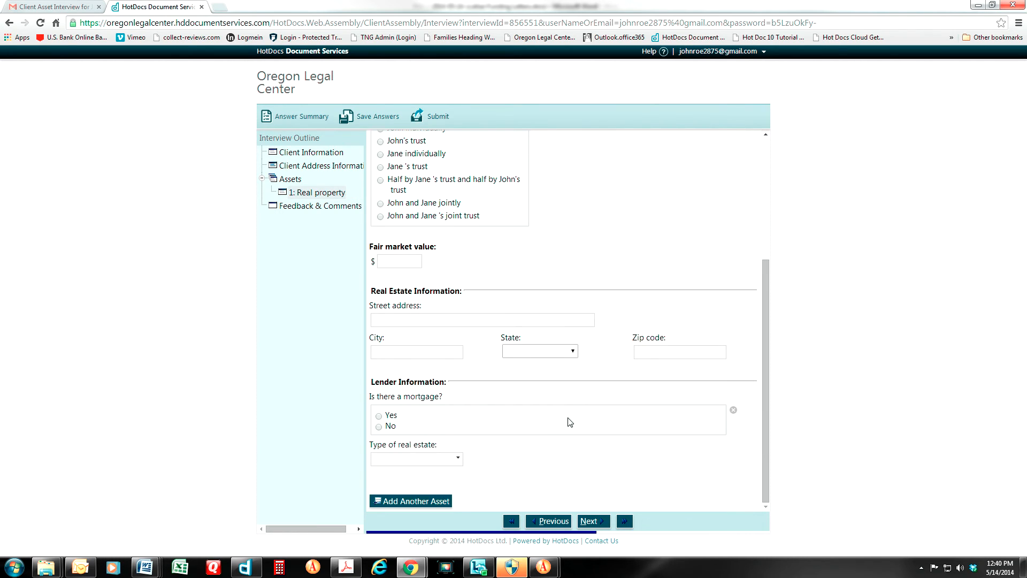
scroll(570, 423, up, 4)
click(381, 217)
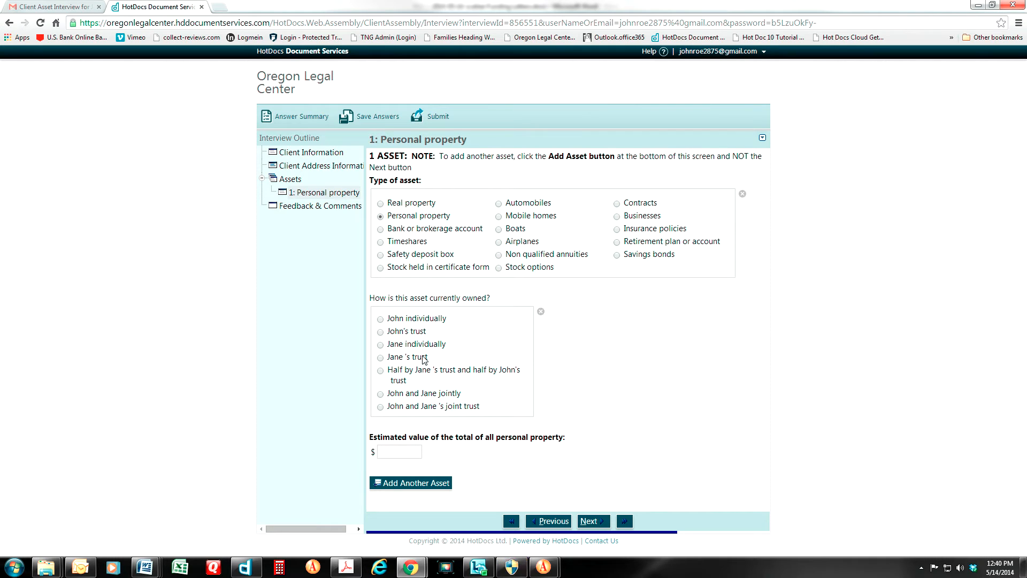
click(381, 203)
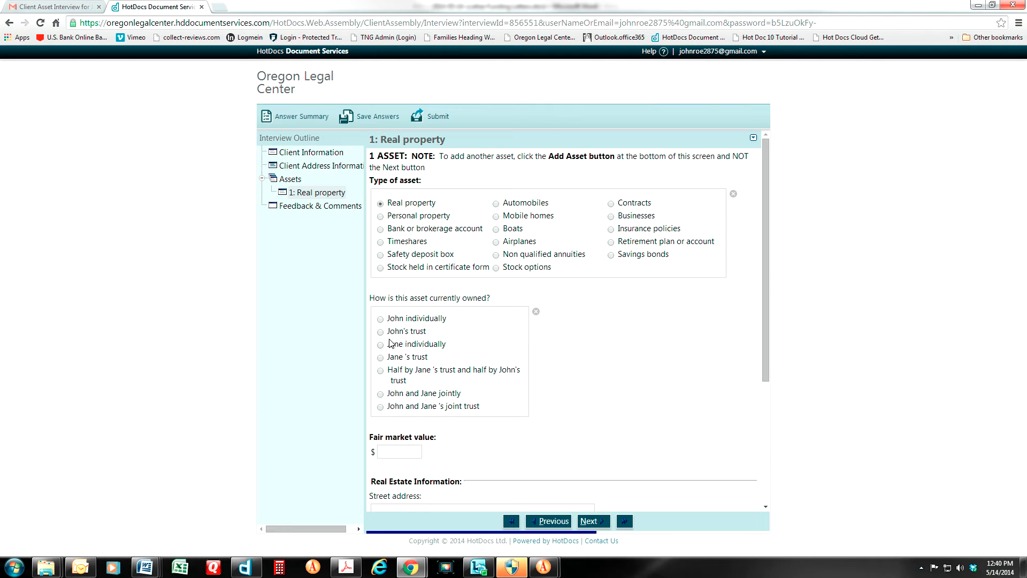
click(321, 154)
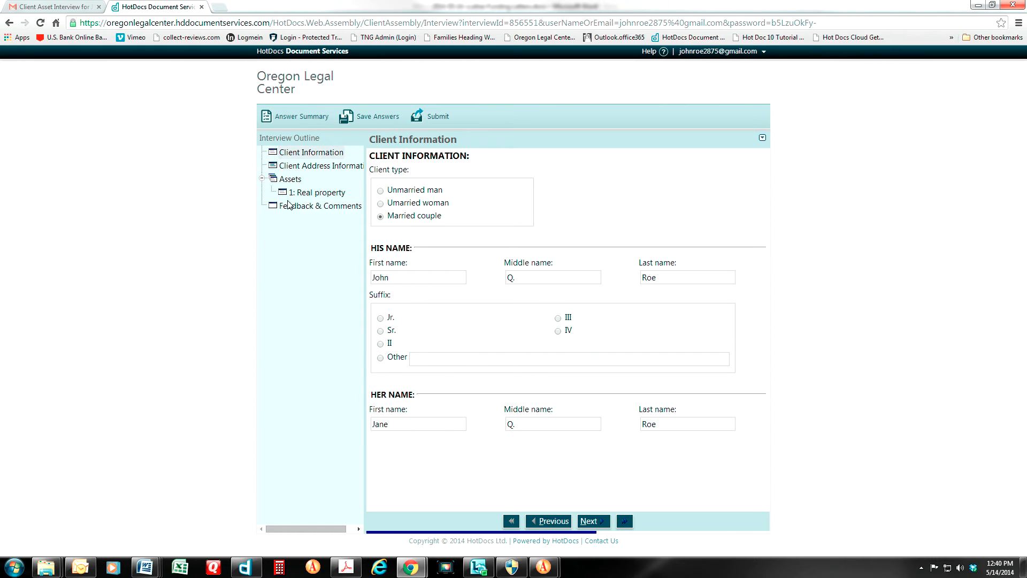
click(316, 195)
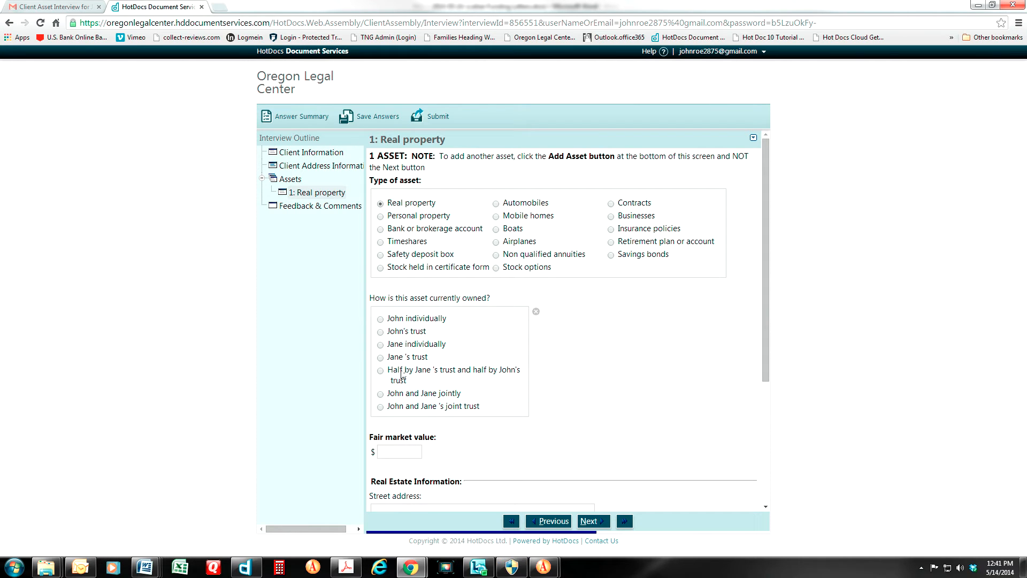
Mark the property as owned by the clients' joint trust with a fair market value of 400000
click(381, 408)
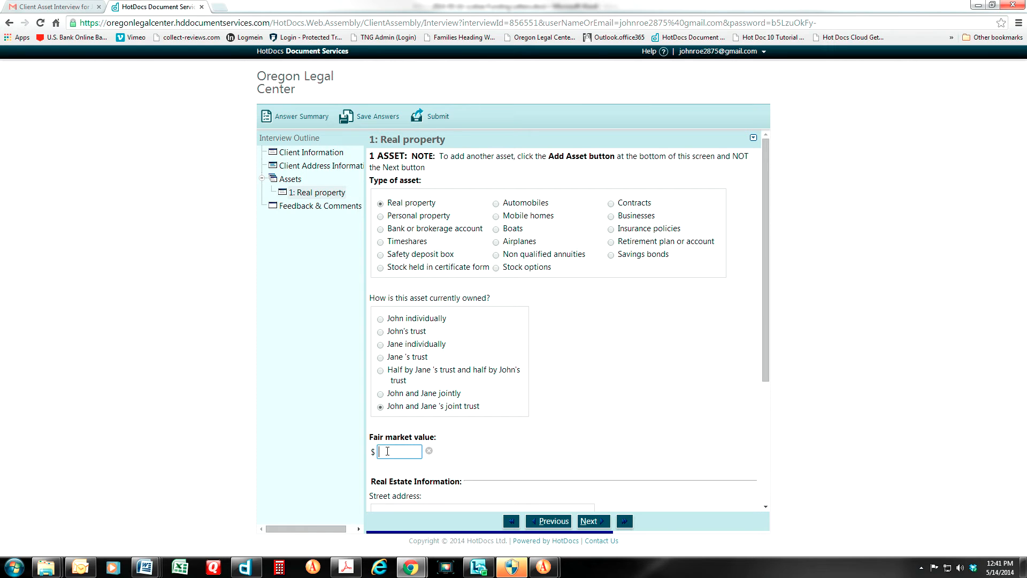
text(400000)
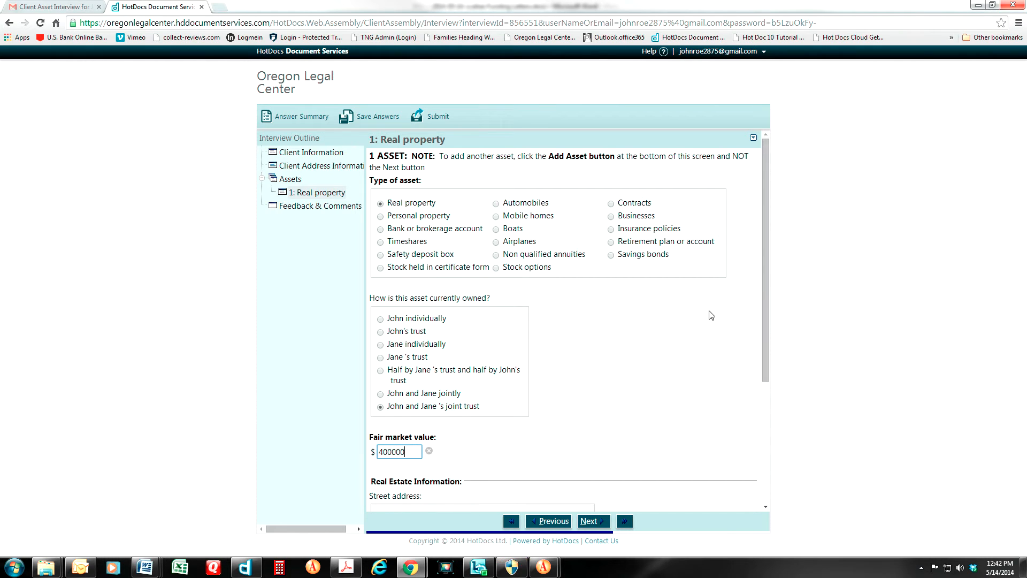
click(766, 294)
Scroll down to the Real Estate Information section and place the cursor in its Street address box
drag(766, 290, 762, 439)
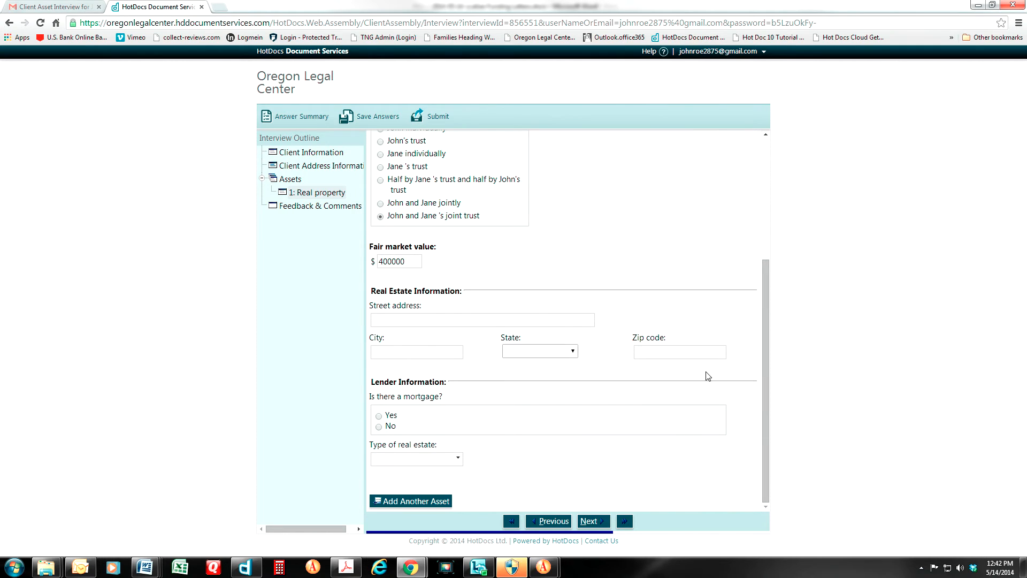
click(391, 321)
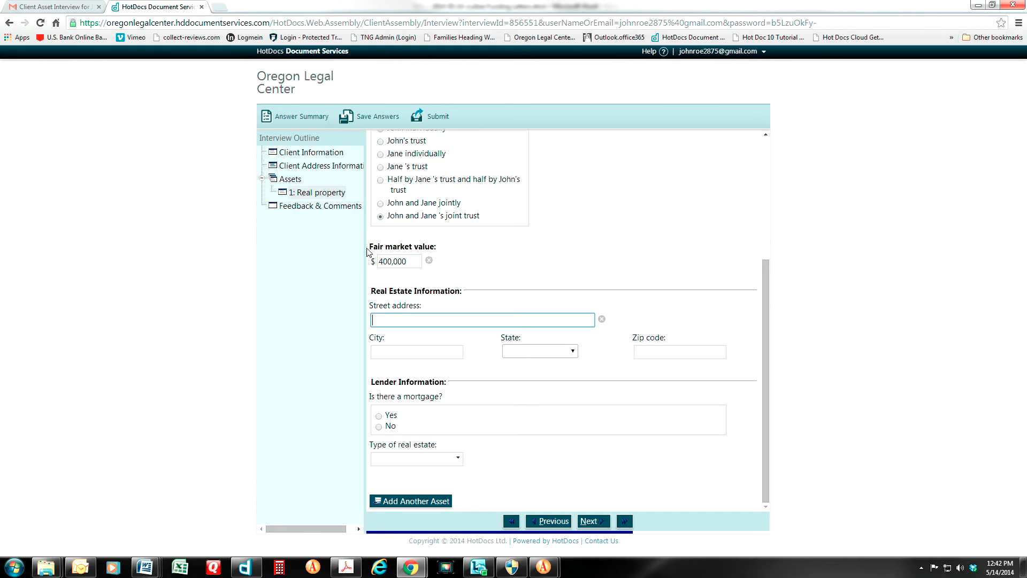
Copy the clients' street address from the Client Address Information page and return to the real property page
click(307, 170)
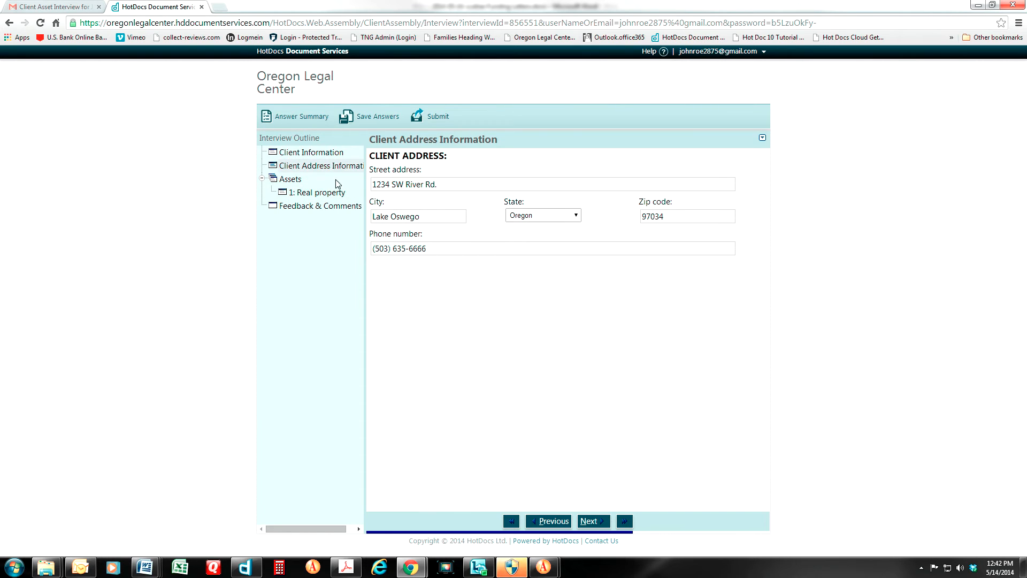
click(441, 184)
drag(441, 184, 379, 183)
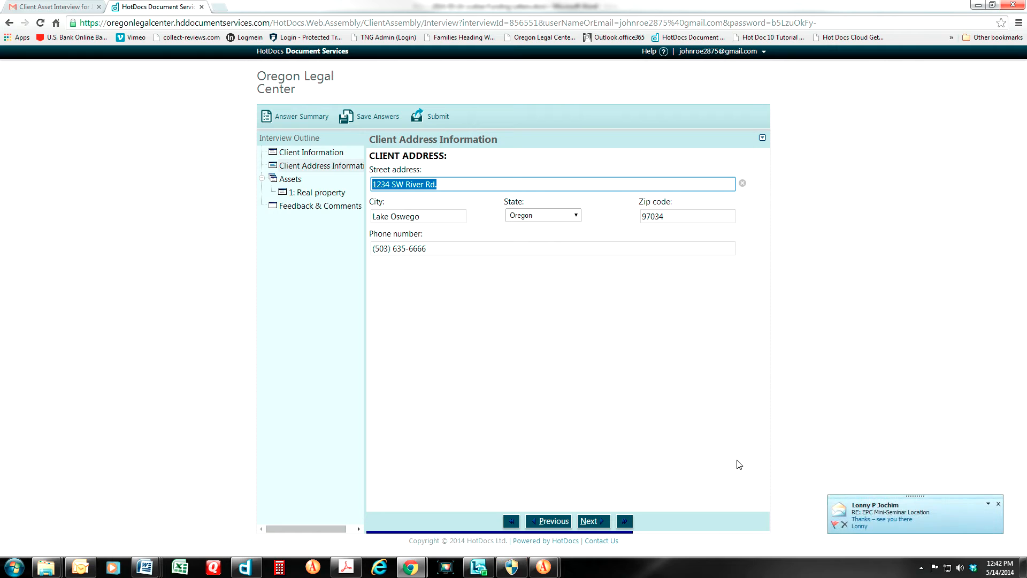
right_click(405, 182)
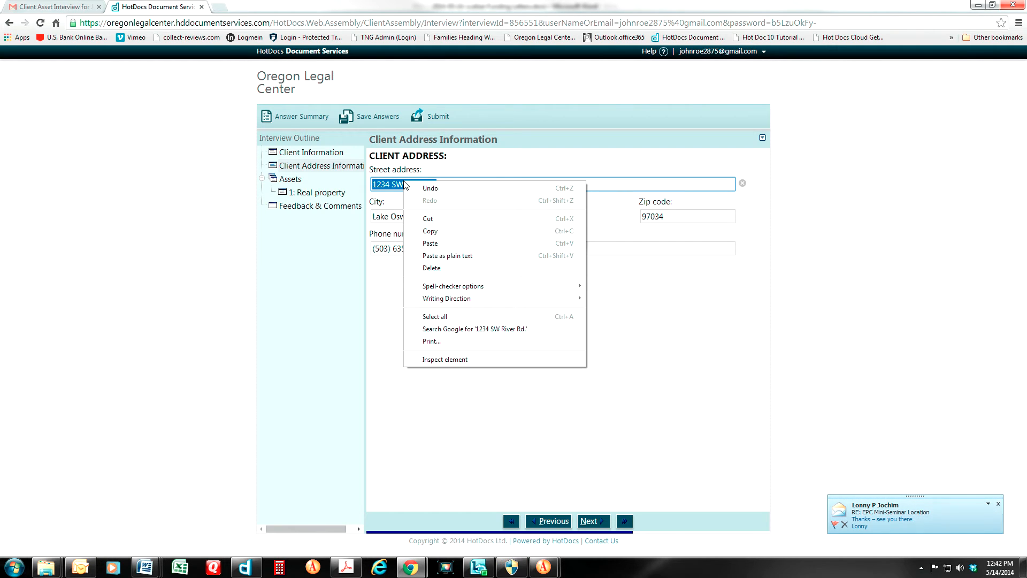
click(429, 232)
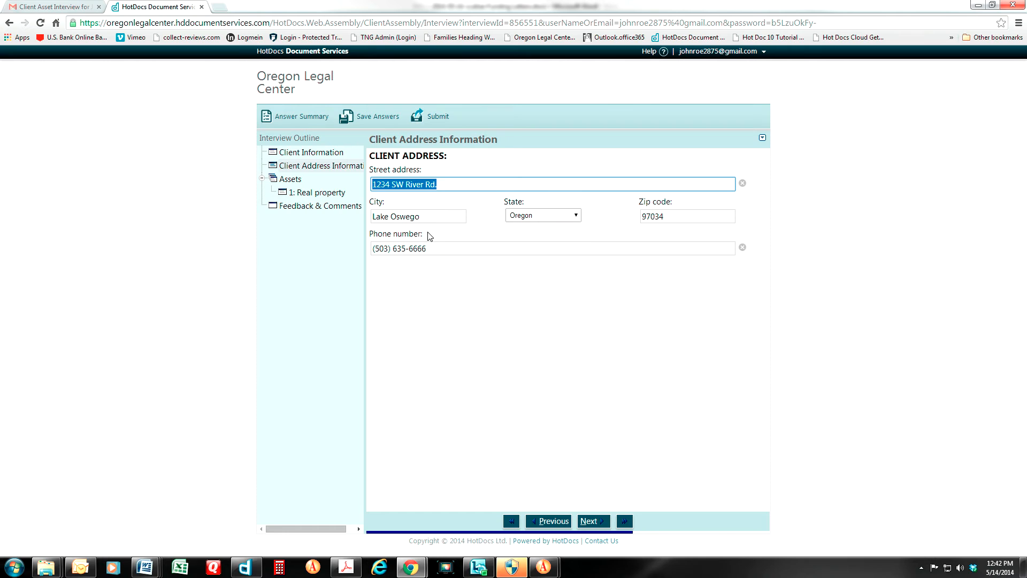
click(310, 195)
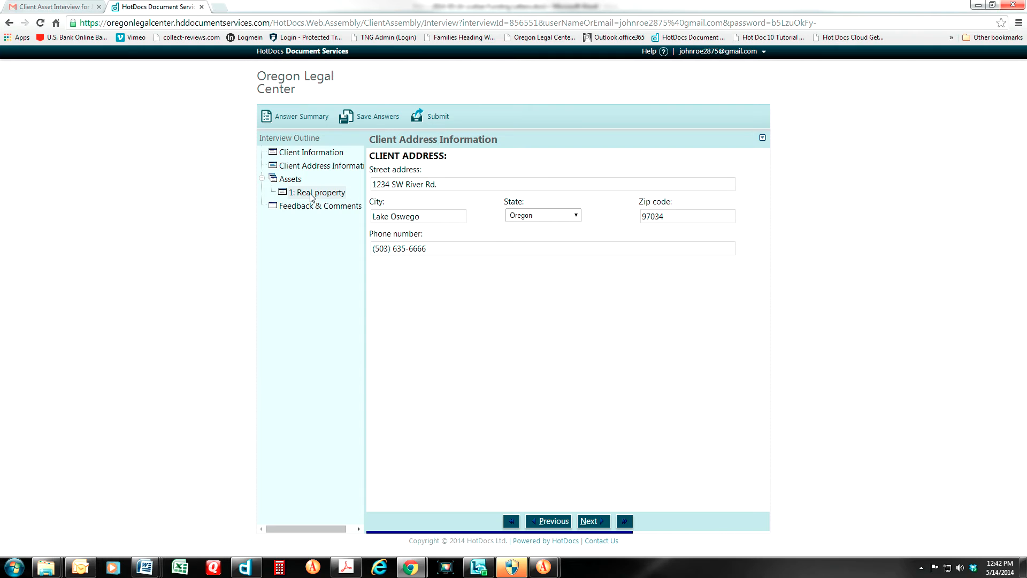
Paste the clients' street address into the property address, then fill in its city, Oregon state and zip code
scroll(420, 366, down, 4)
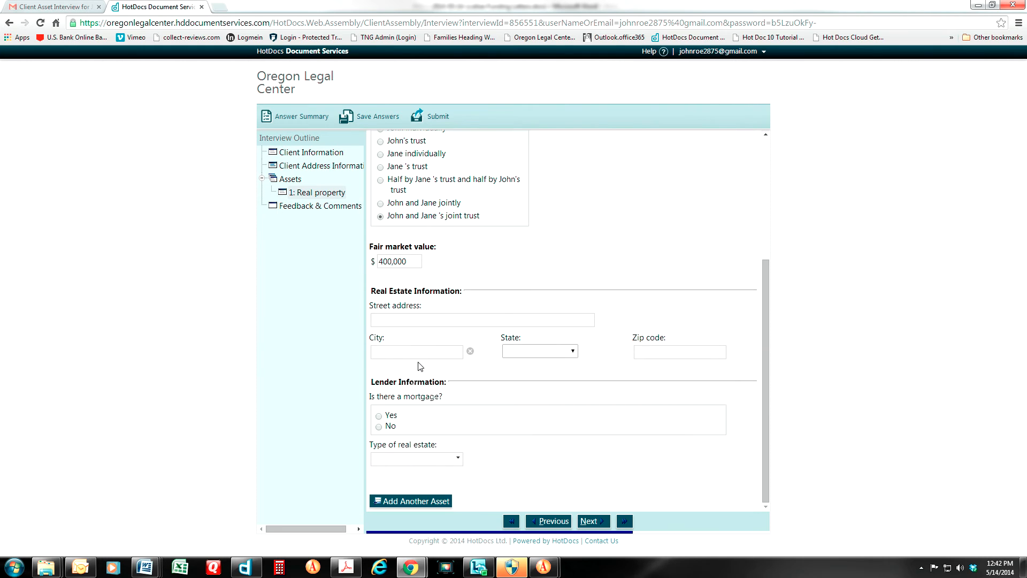
click(381, 320)
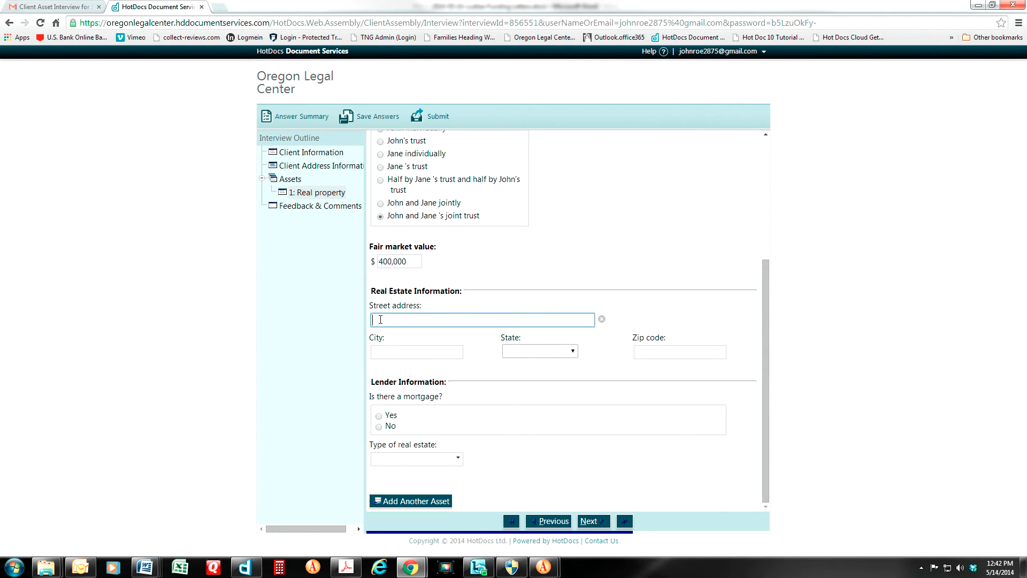
right_click(380, 319)
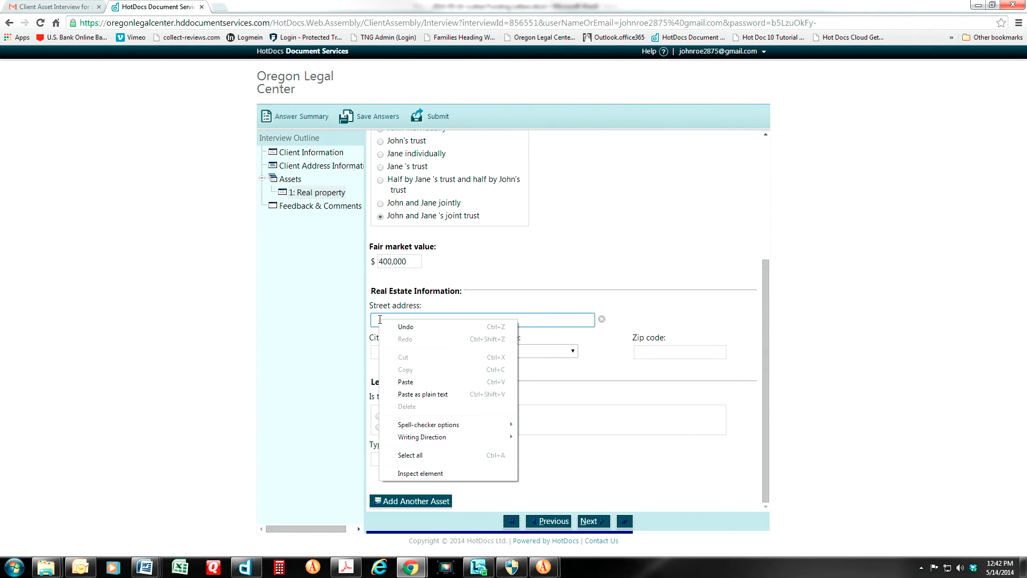
click(399, 382)
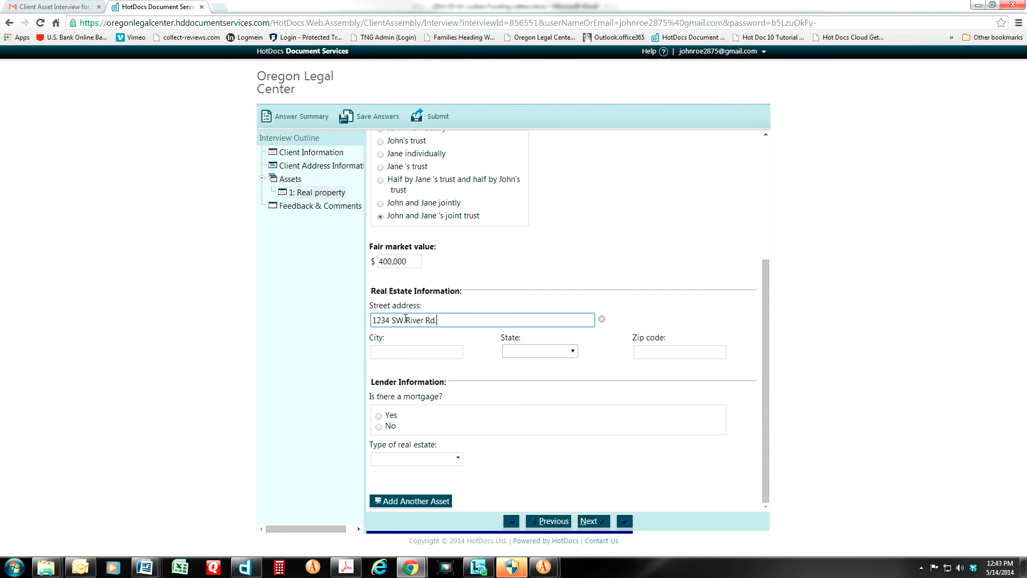
click(380, 349)
text(Lake)
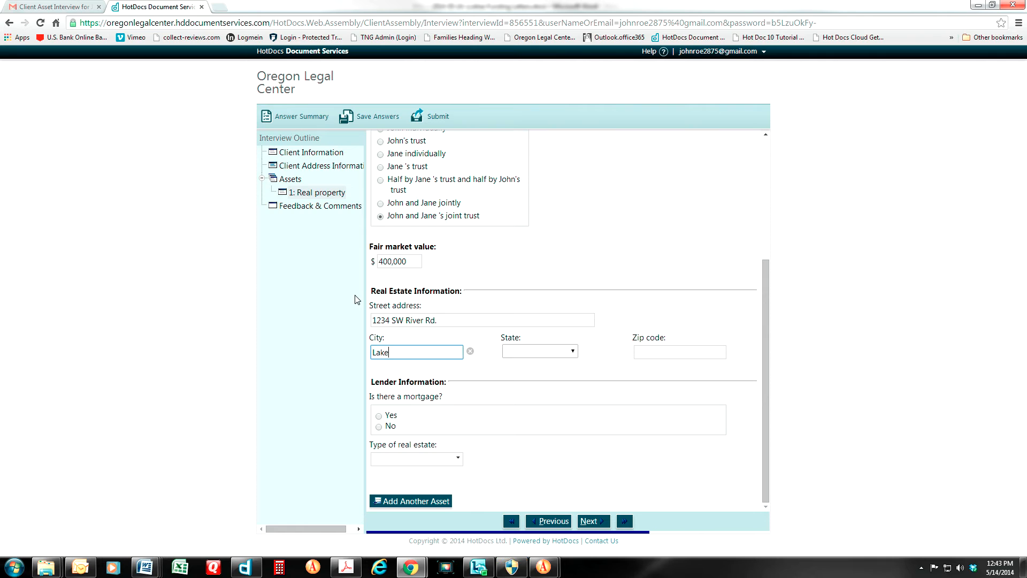
text( Oswego)
key(Tab)
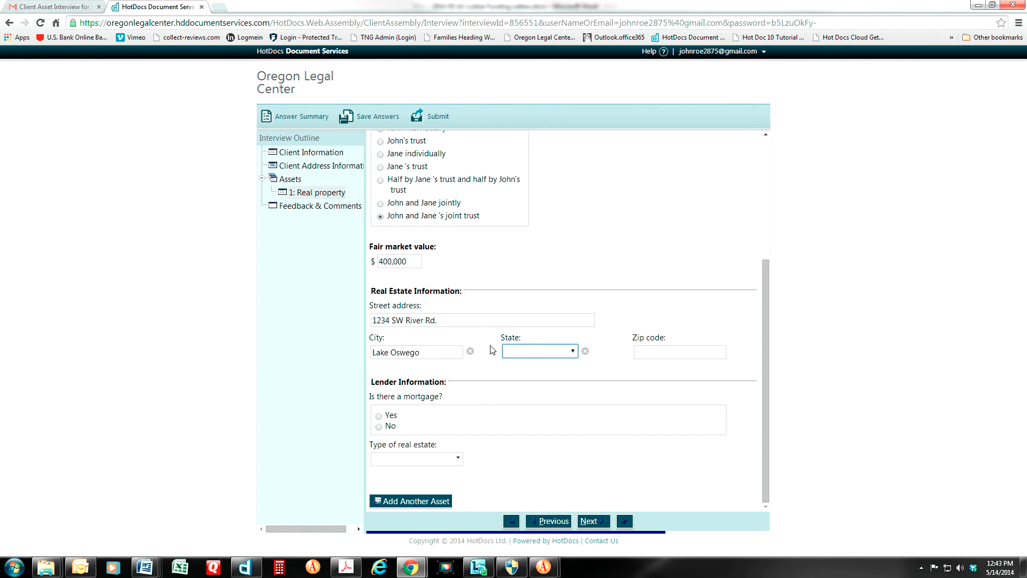
key(o)
key(o)
key(o)
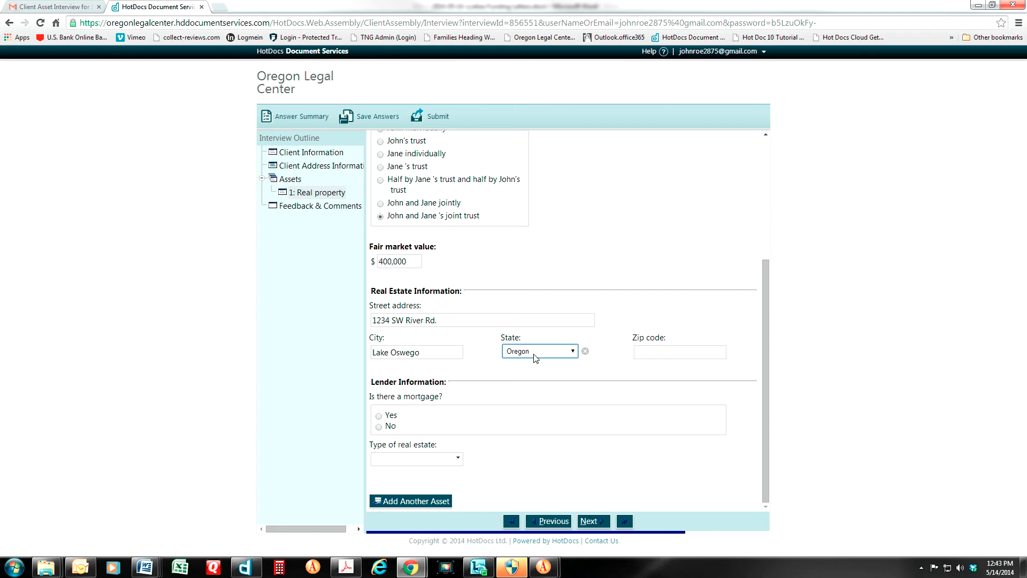
key(Tab)
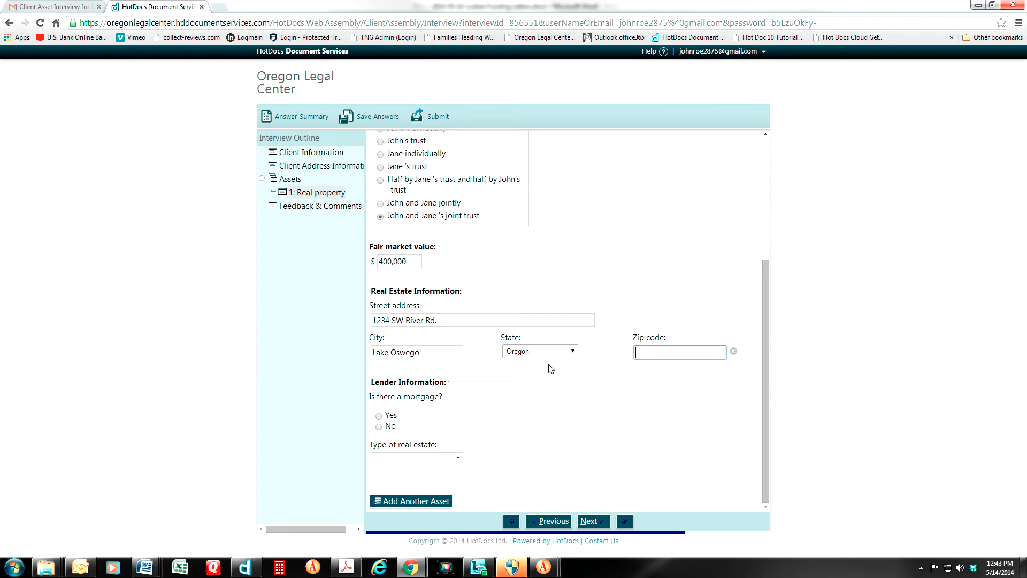
text(97034)
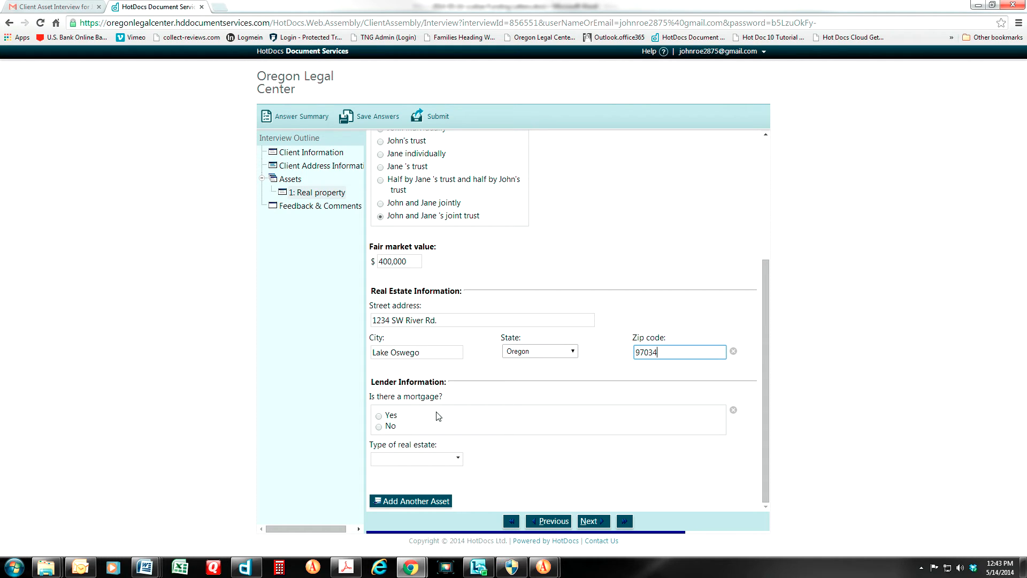
Indicate the property has a mortgage with lender Wells Fargo, 123 First Ave., Portland, Oregon 97201
click(381, 417)
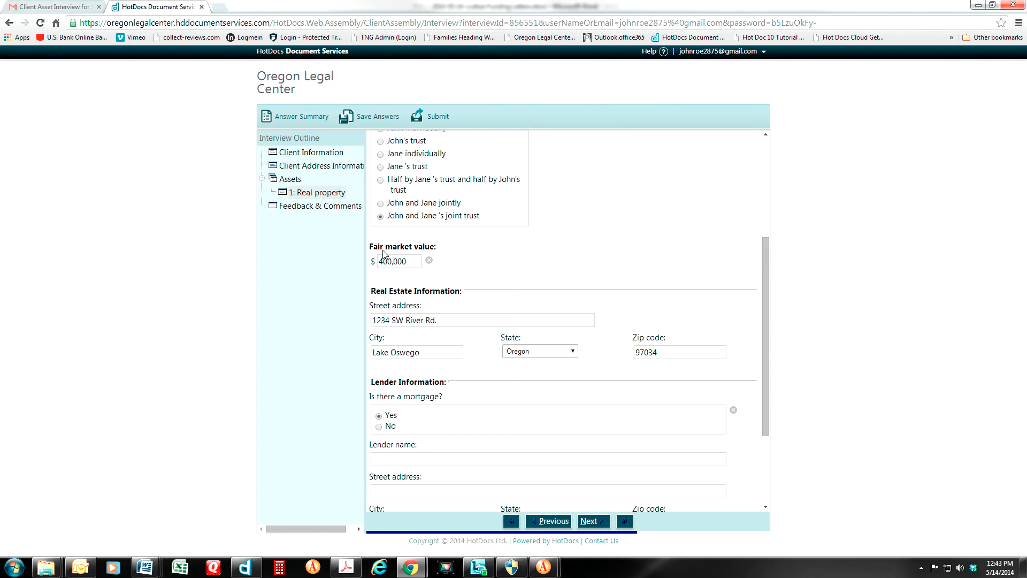
scroll(429, 444, down, 2)
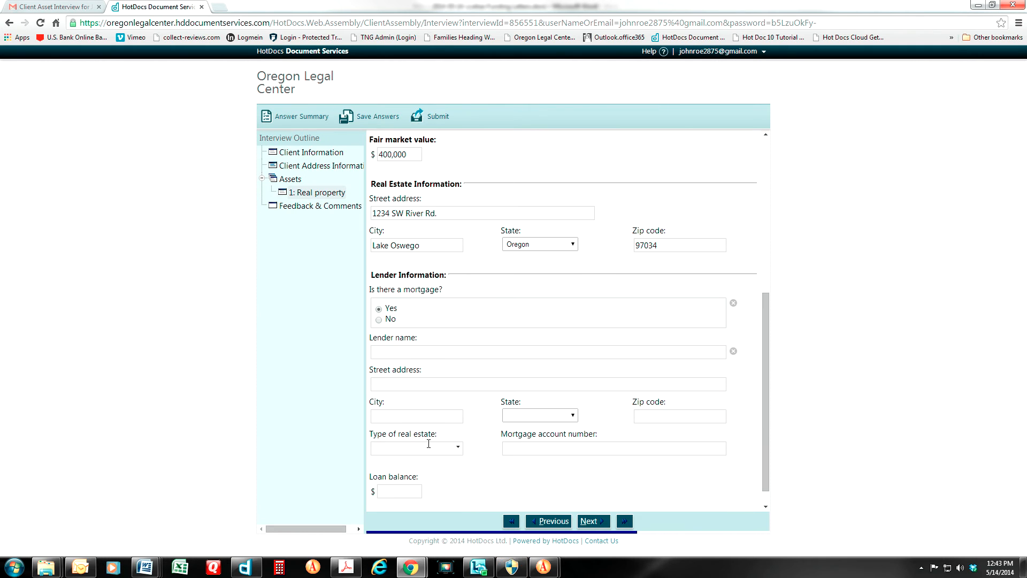
click(381, 353)
text(We)
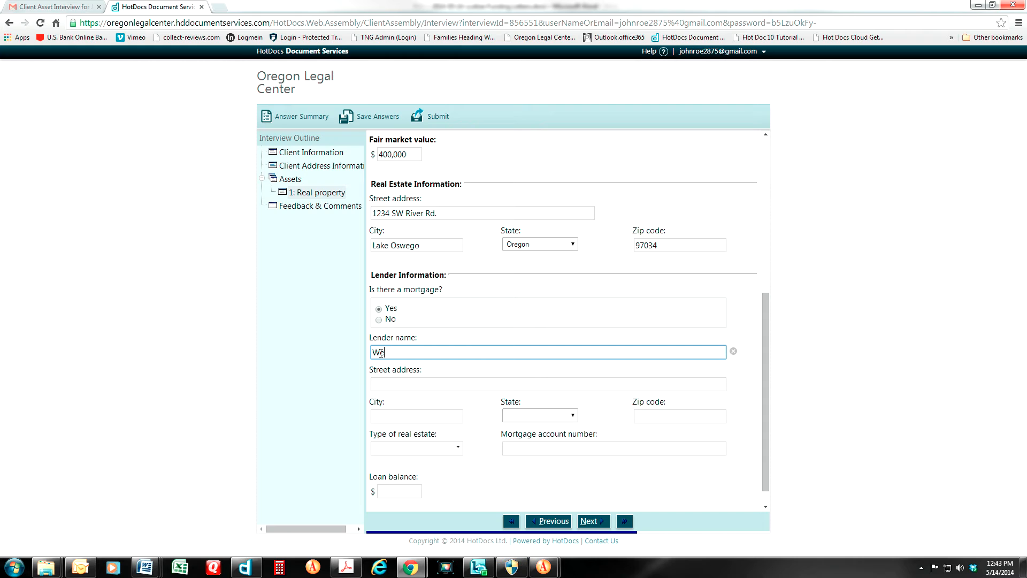
text(lls Fargo)
key(Tab)
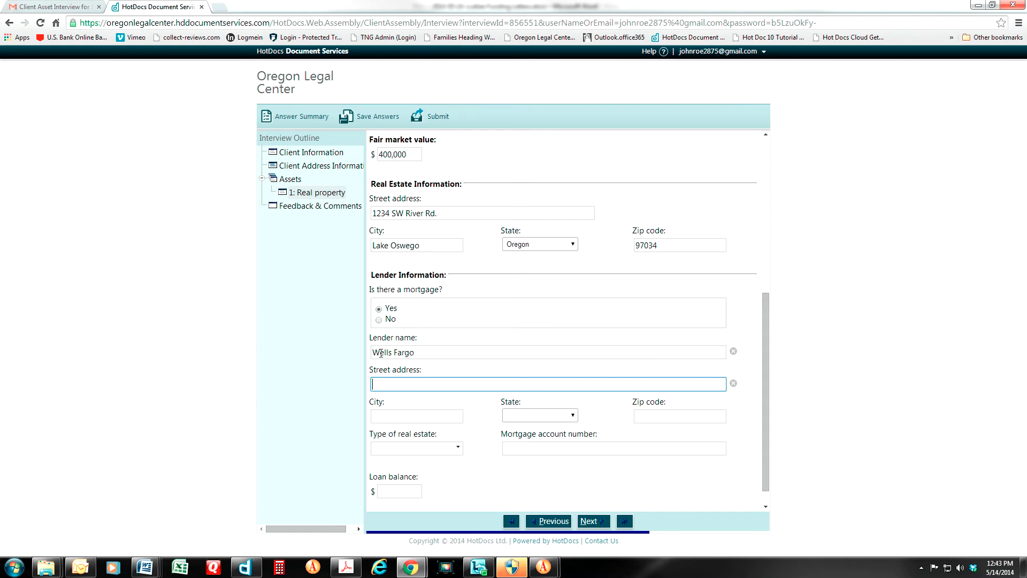
text(123 First Ave.)
key(Tab)
text(Portland)
key(Tab)
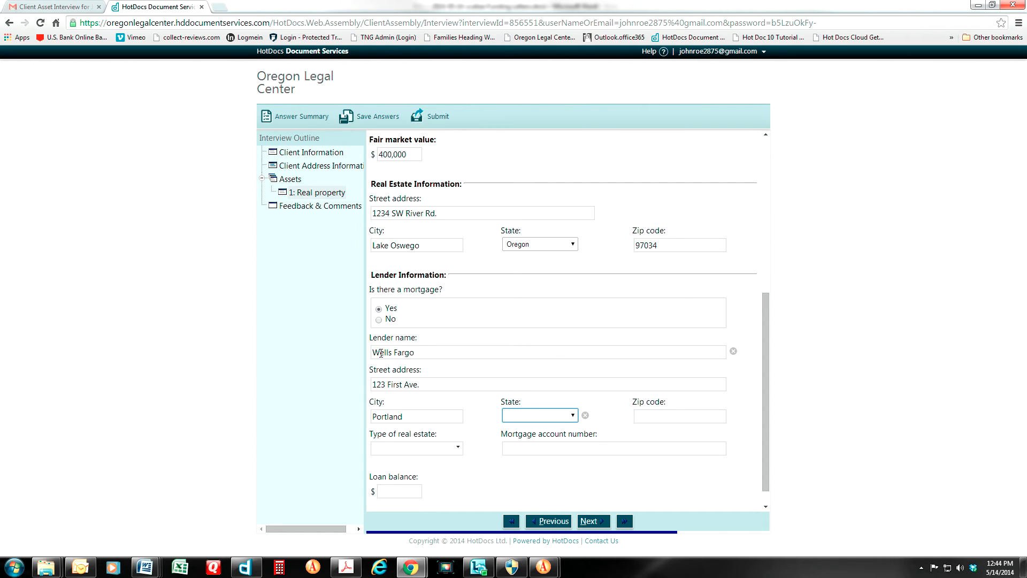
key(o)
key(o)
key(o)
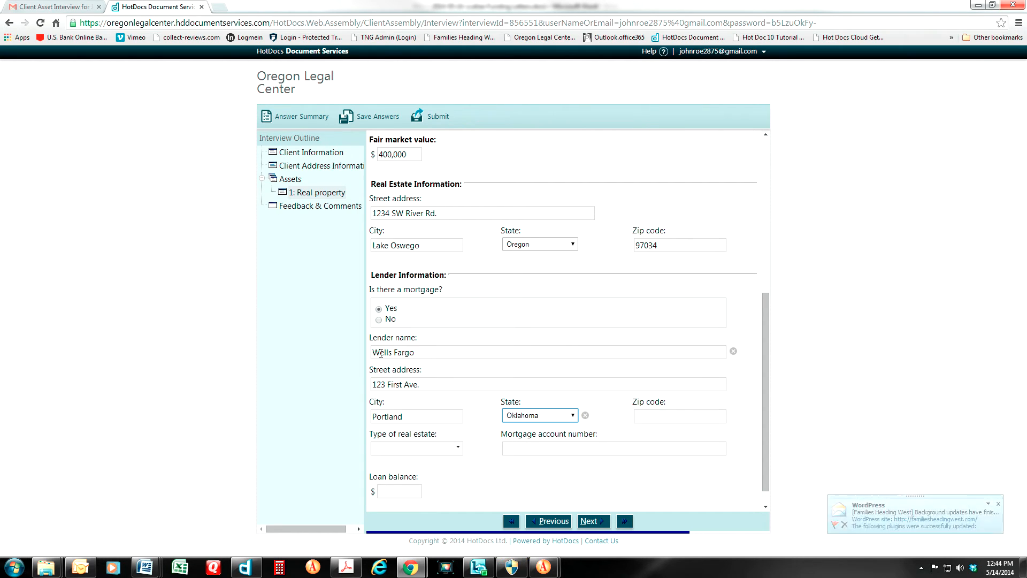
key(Tab)
text(97201)
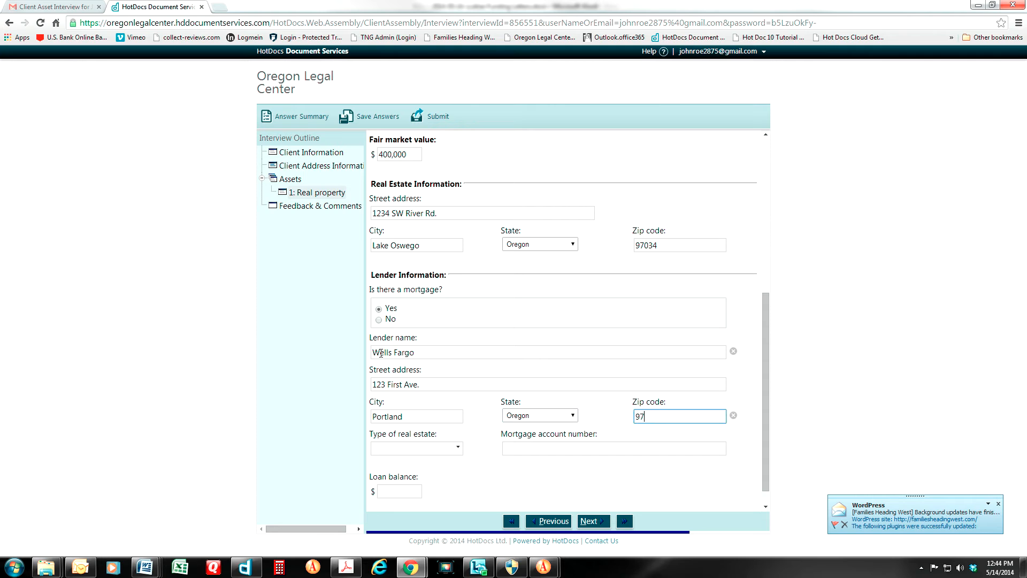
Set the real estate type to Primary residence, enter the mortgage account number and a 200000 loan balance
click(458, 449)
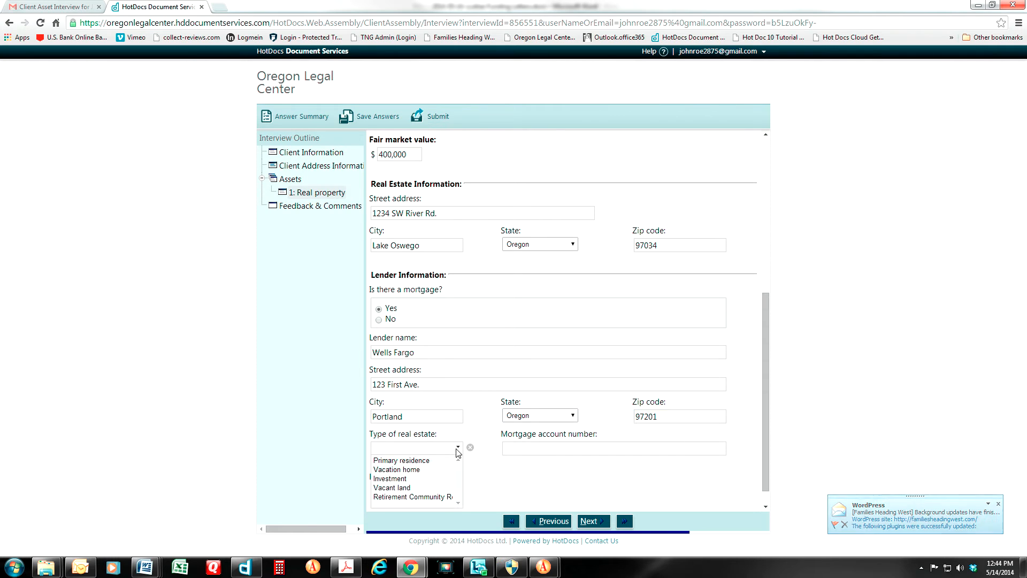
click(396, 461)
click(534, 455)
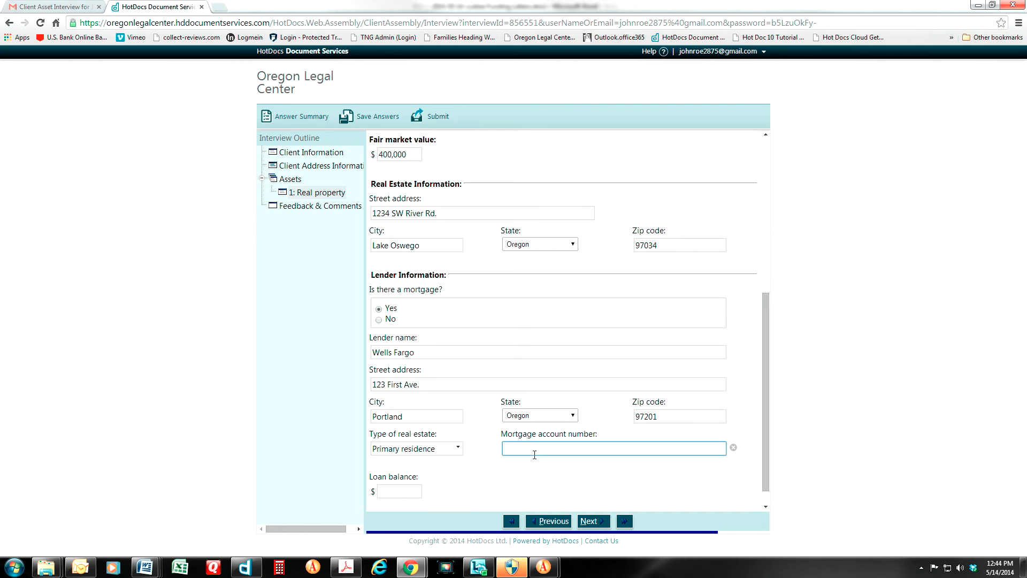
text(33-00003333)
click(389, 488)
text(200000)
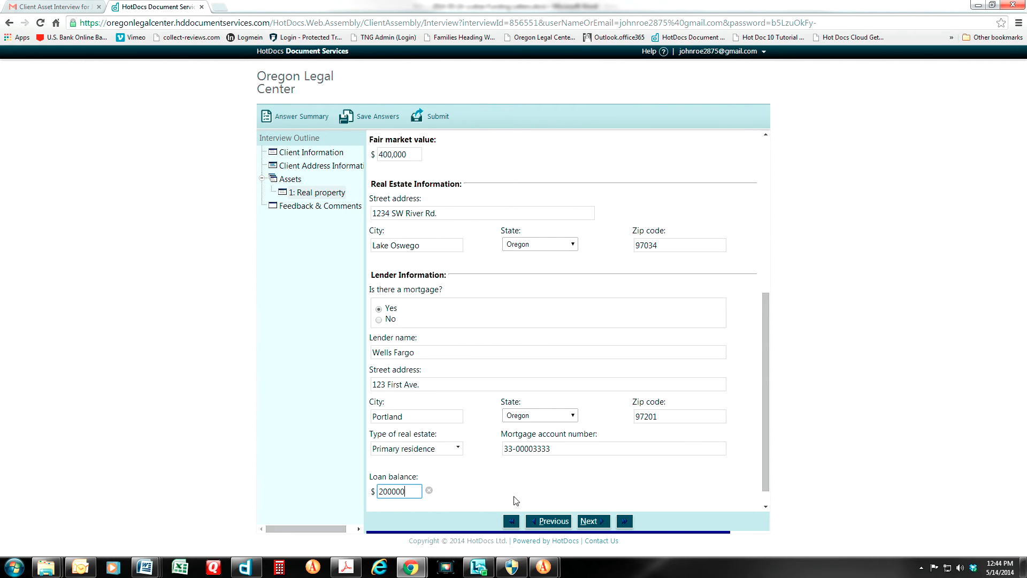
scroll(484, 466, up, 5)
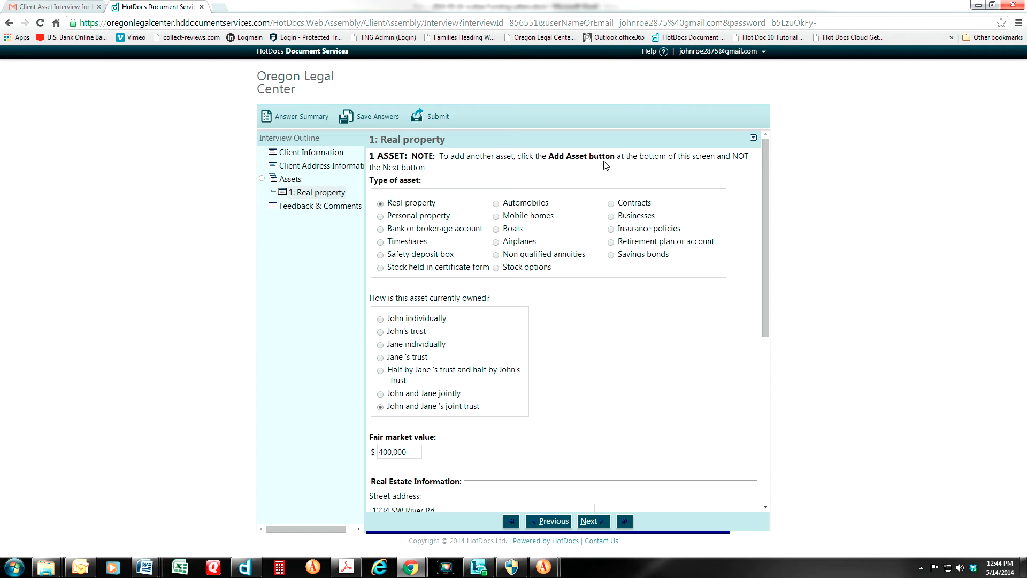
scroll(542, 452, down, 5)
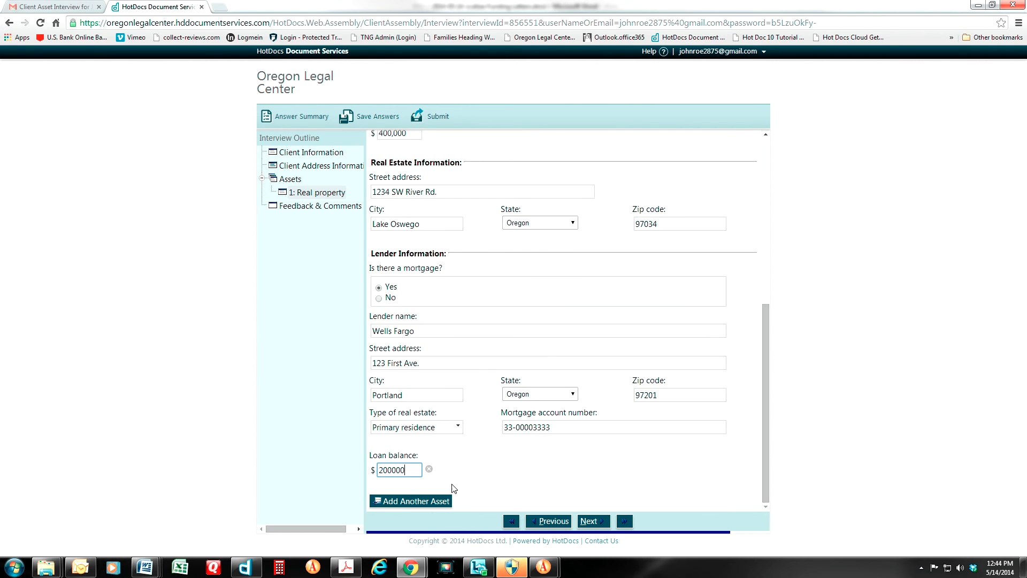
click(589, 521)
On Feedback & Comments, ask: 'We are refinancing our home. Should it stay out of the trust until that occurs'
click(589, 521)
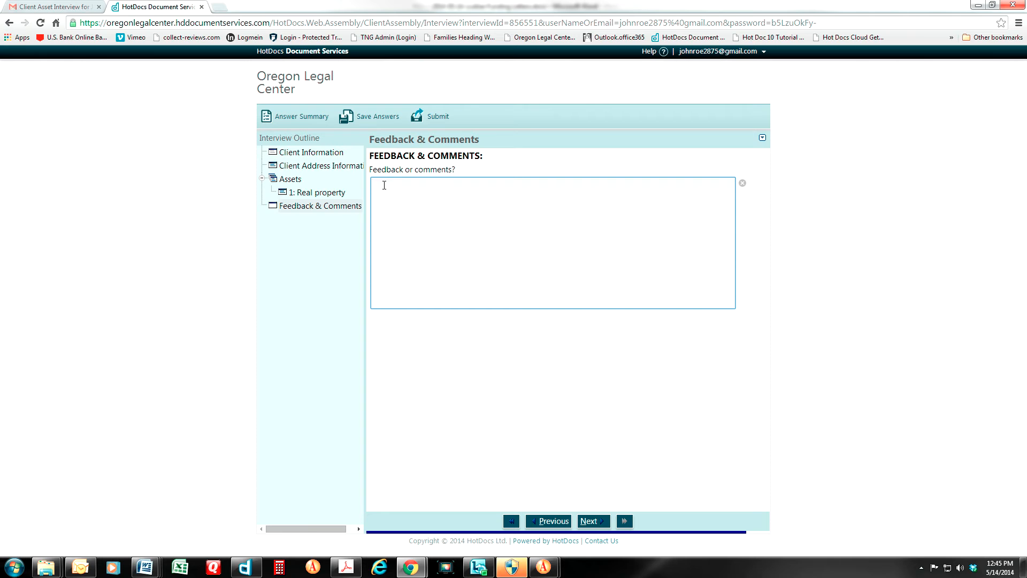
text(We are )
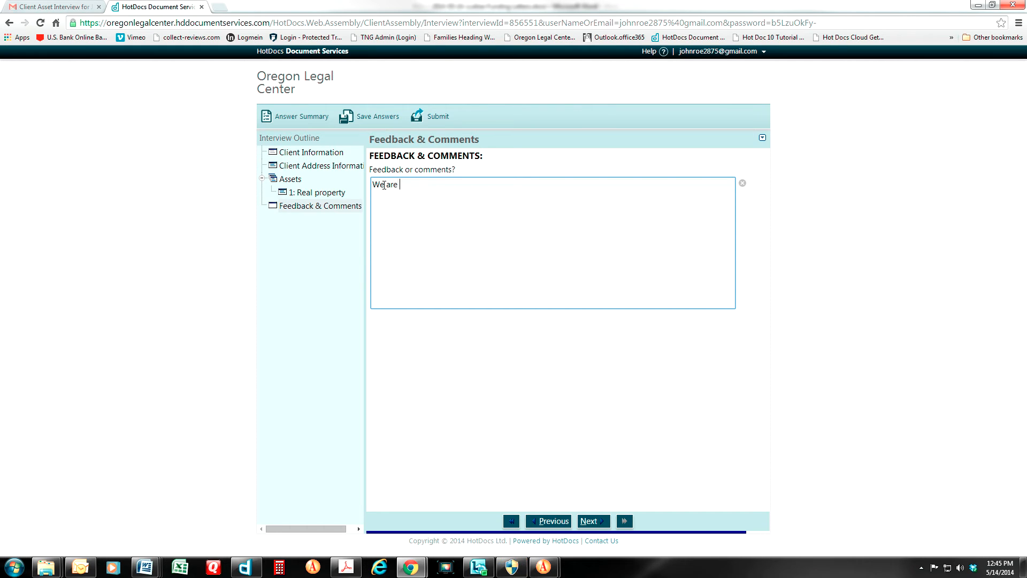
text(refinancing our home. Should it stay out of the trust )
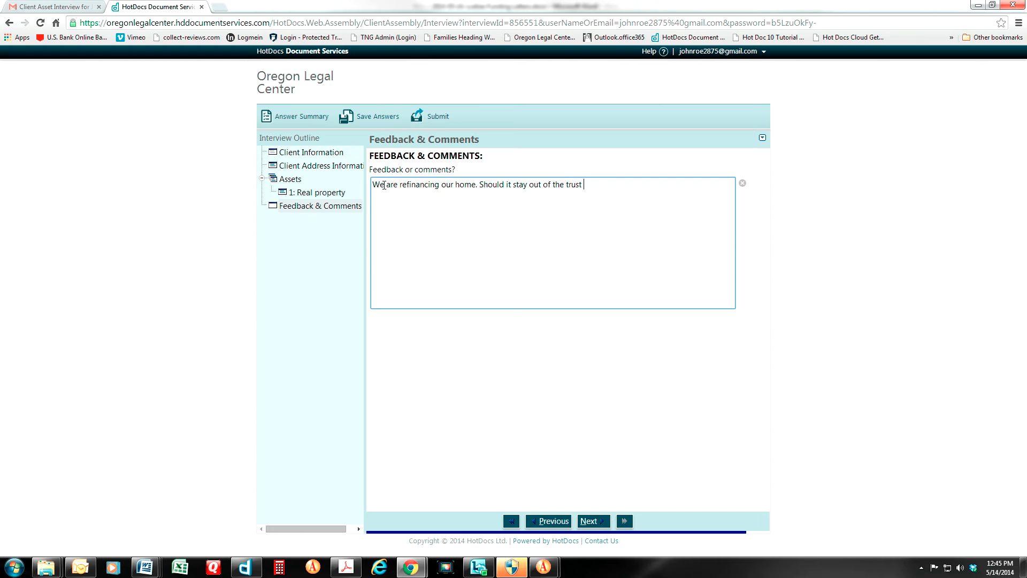
text(until that occurs?)
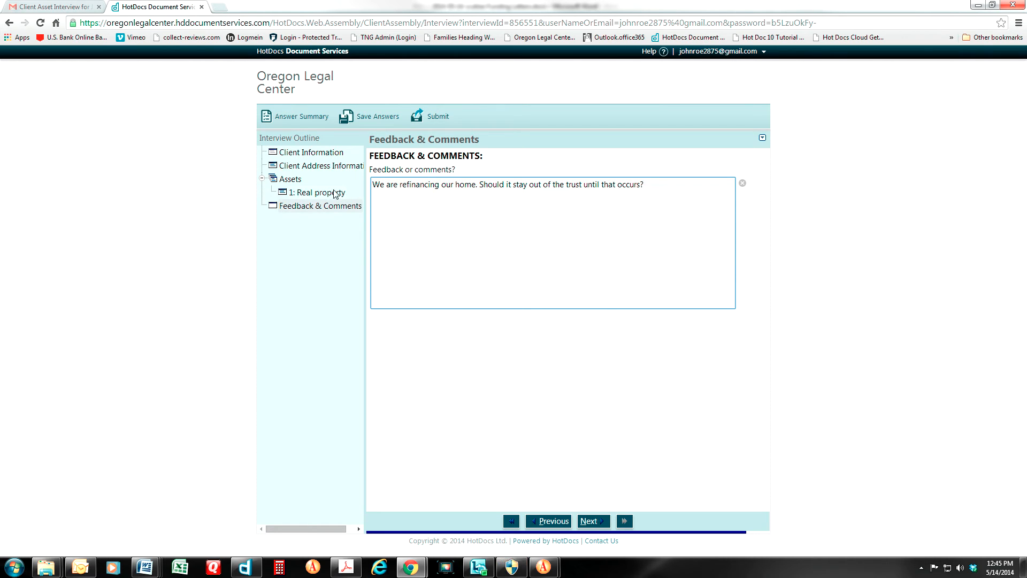
From the Real property asset page, add another blank asset entry to the interview
click(304, 193)
scroll(477, 295, down, 5)
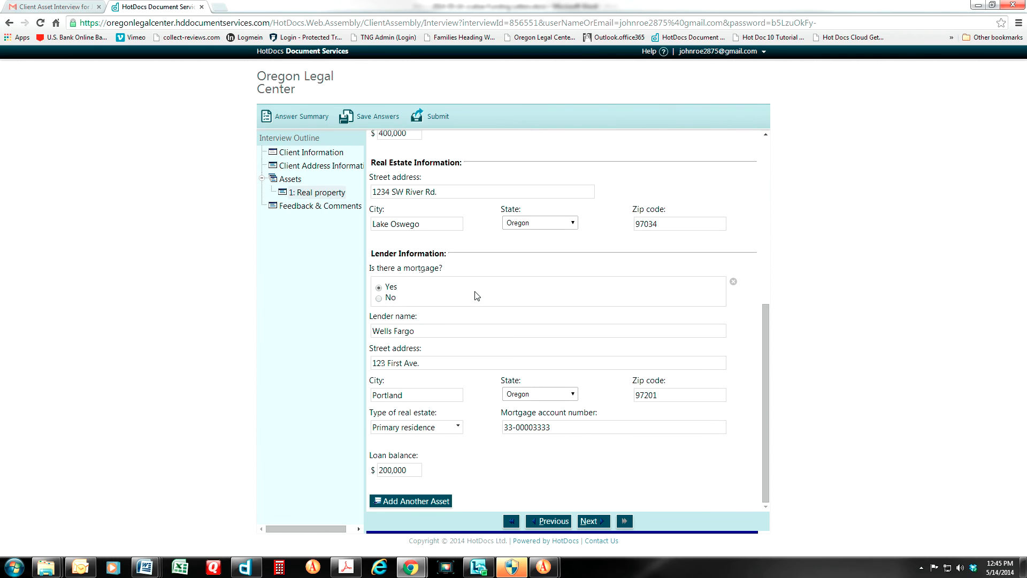
scroll(733, 281, up, 5)
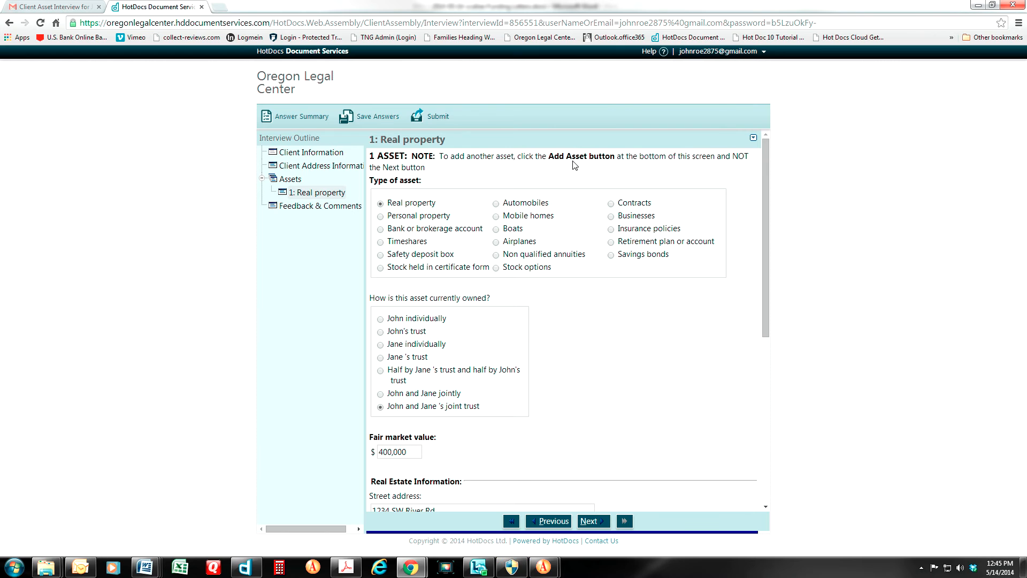
scroll(580, 169, down, 5)
click(413, 502)
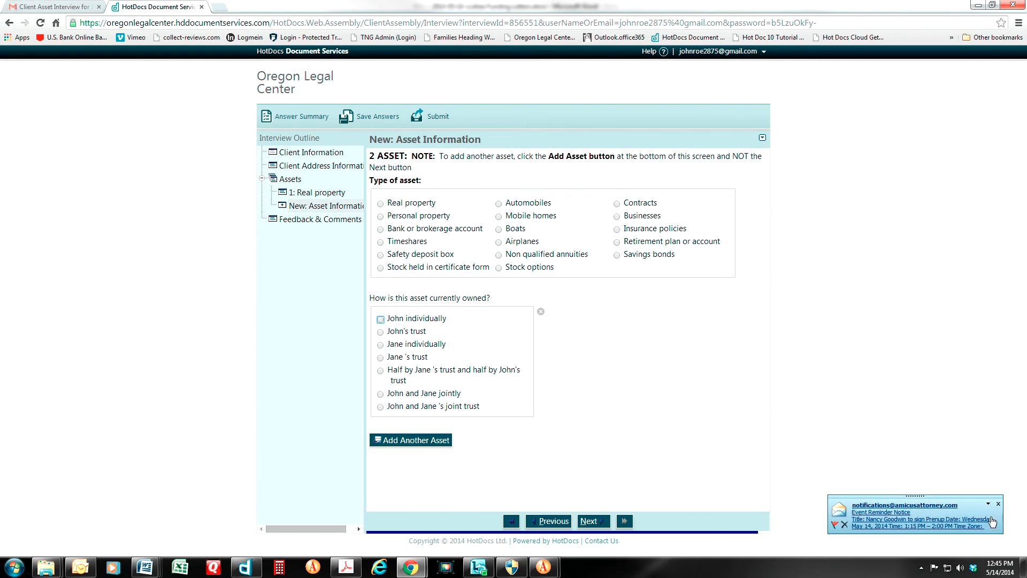
Make the new asset a bank or brokerage account owned individually by one spouse
click(999, 505)
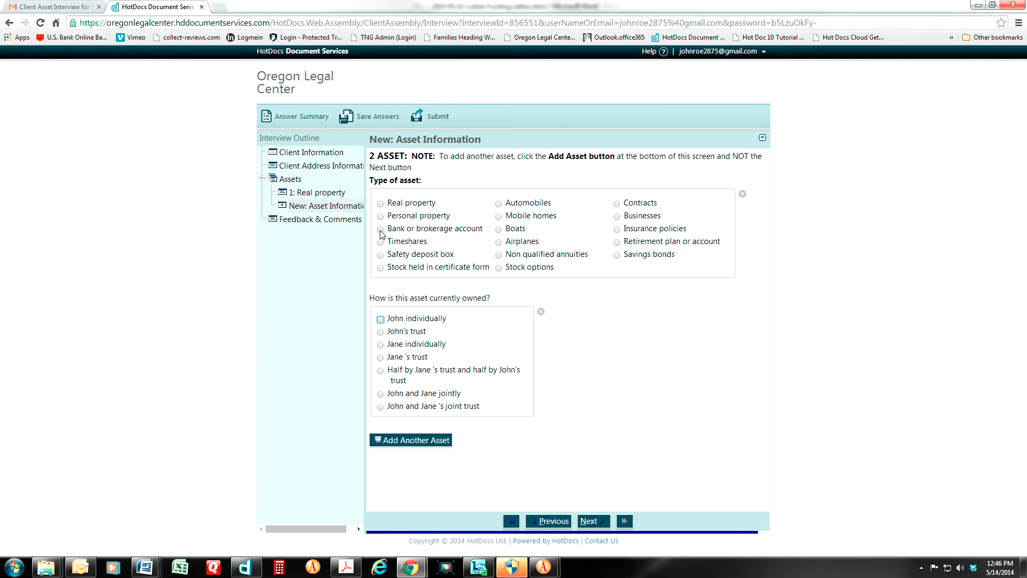
click(381, 229)
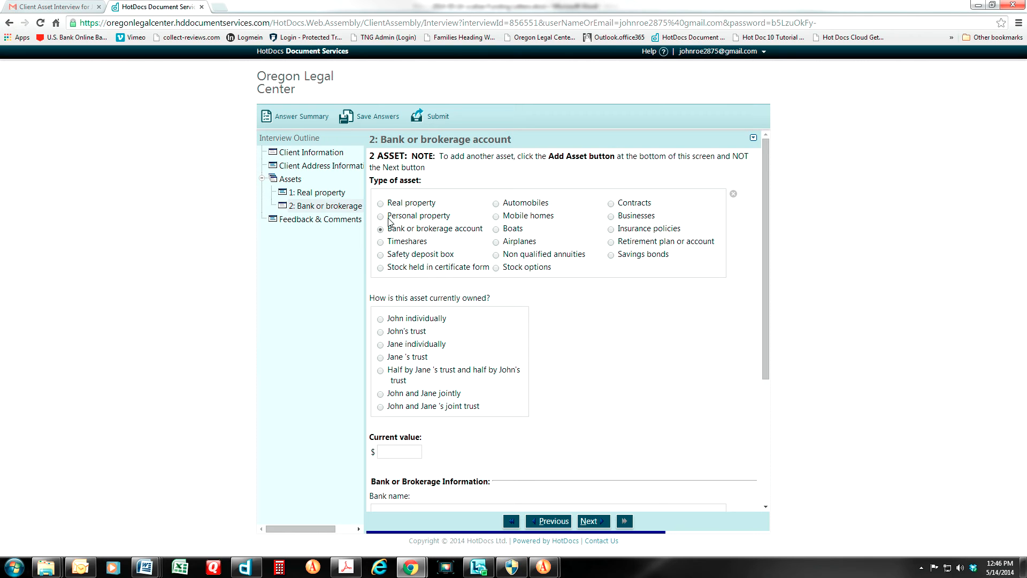
scroll(407, 300, down, 1)
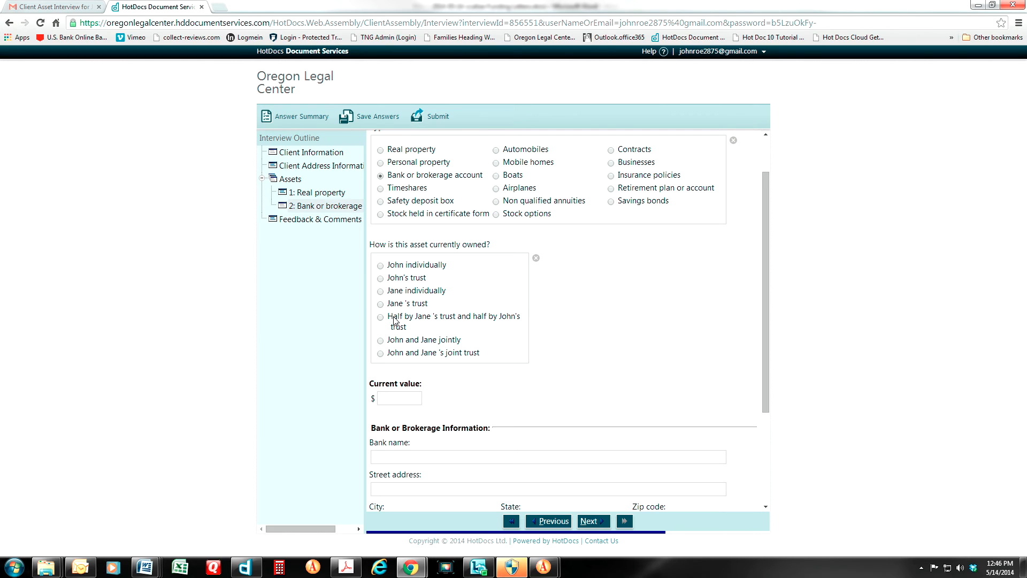
click(380, 266)
scroll(415, 385, down, 1)
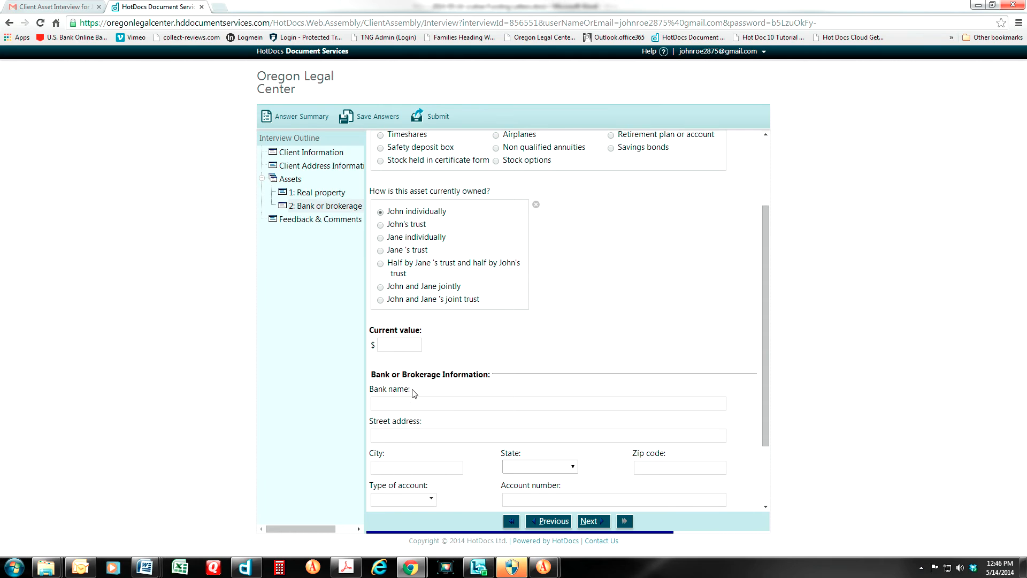
Enter a current value of 5000 and the bank name Bank of America
click(396, 346)
text(5000)
click(408, 404)
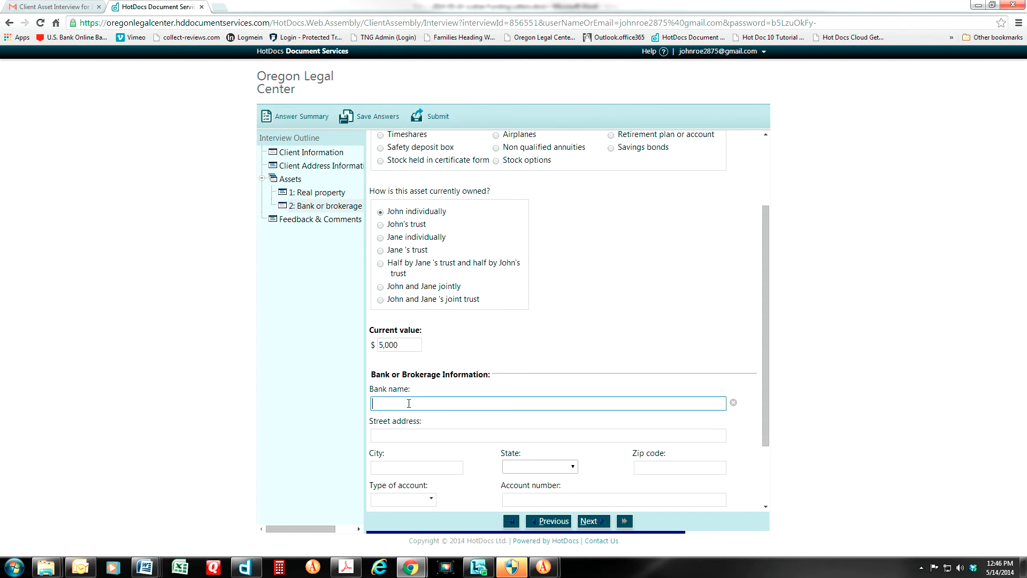
text(Bank of America)
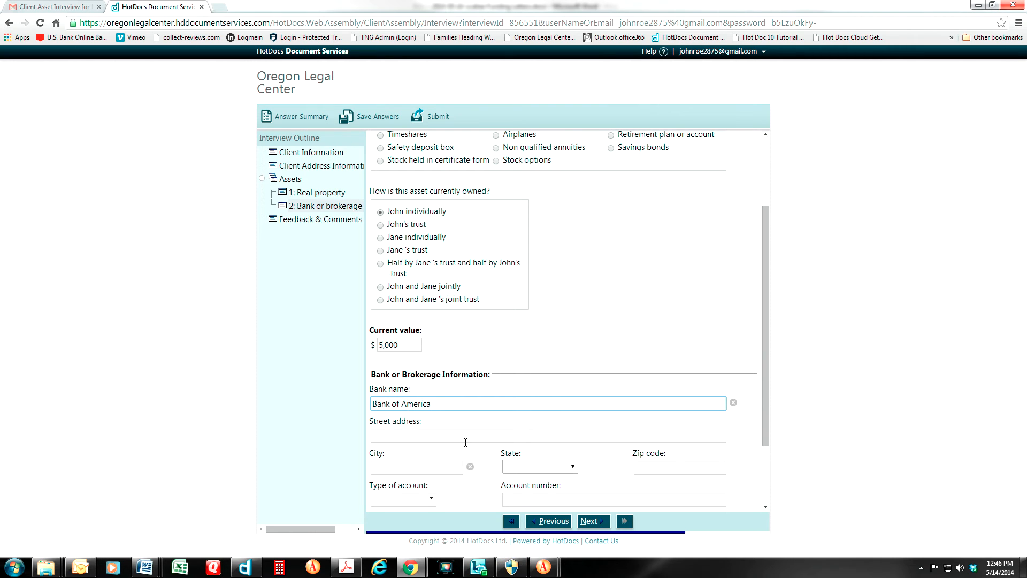
Fill in the bank's address: 22 Market St., San Francisco, zip 98922
click(383, 436)
text(22)
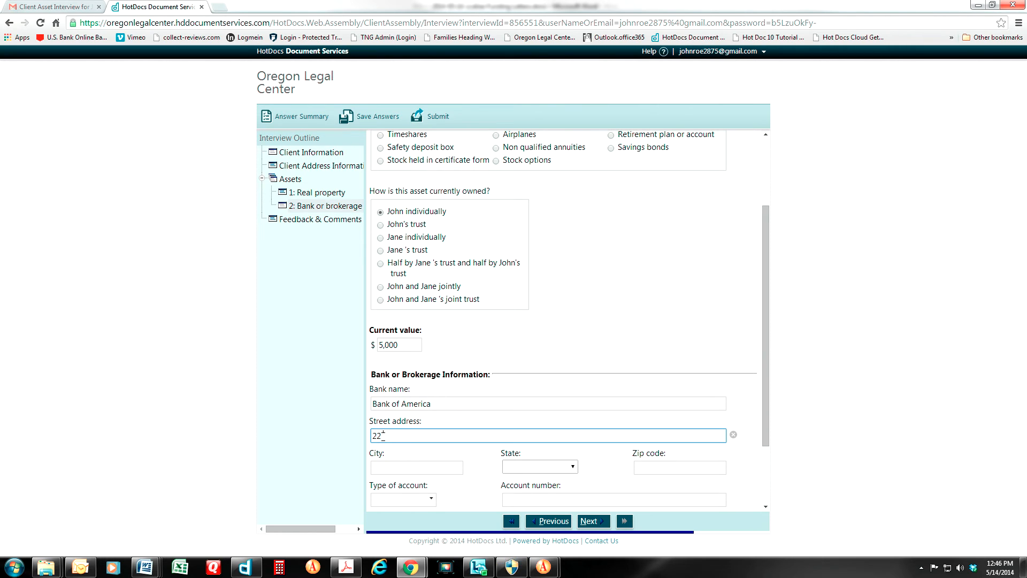
text( Market St.)
key(Tab)
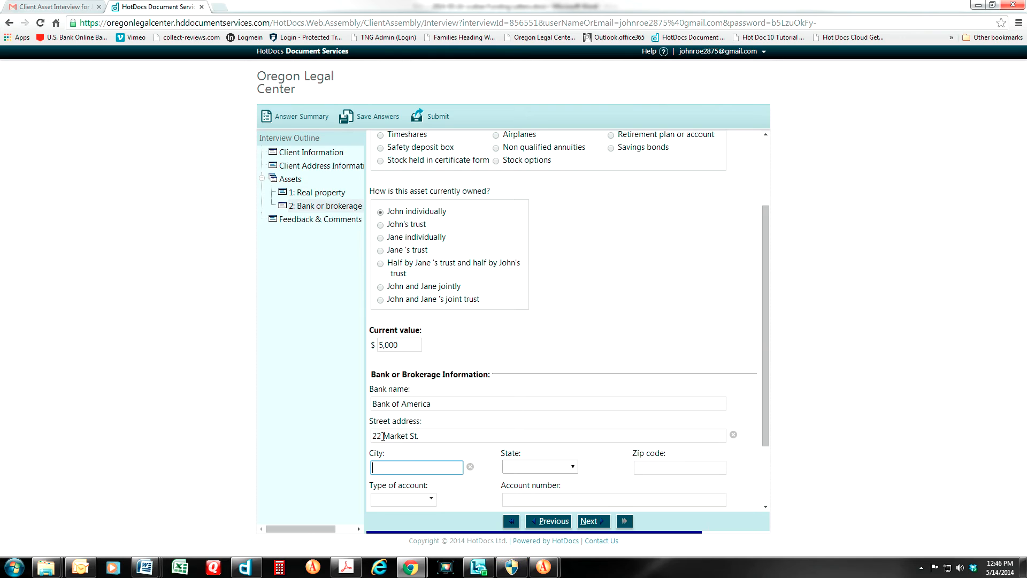
text(San Francisco)
key(BackSpace)
text(co)
key(Tab)
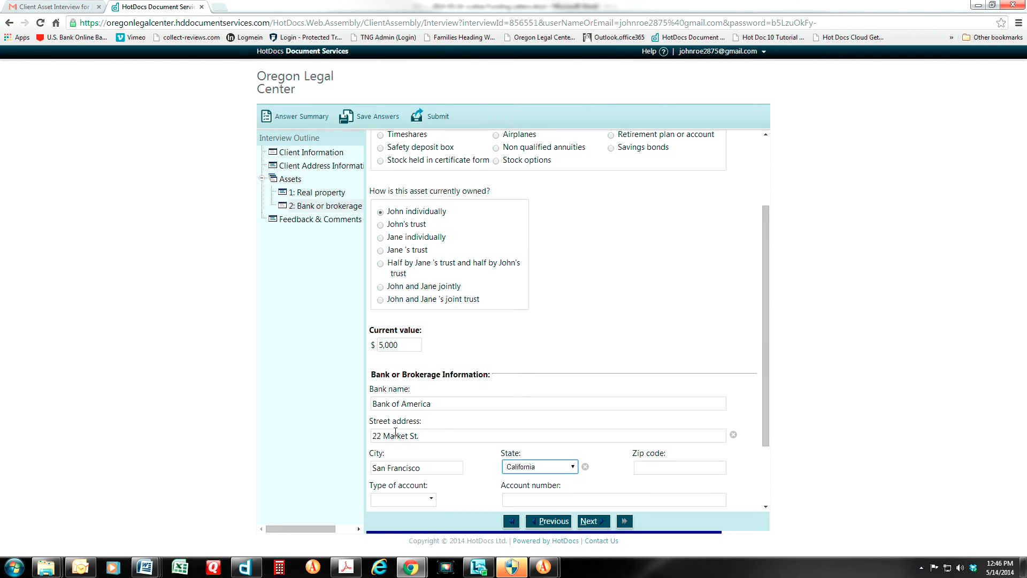
click(643, 470)
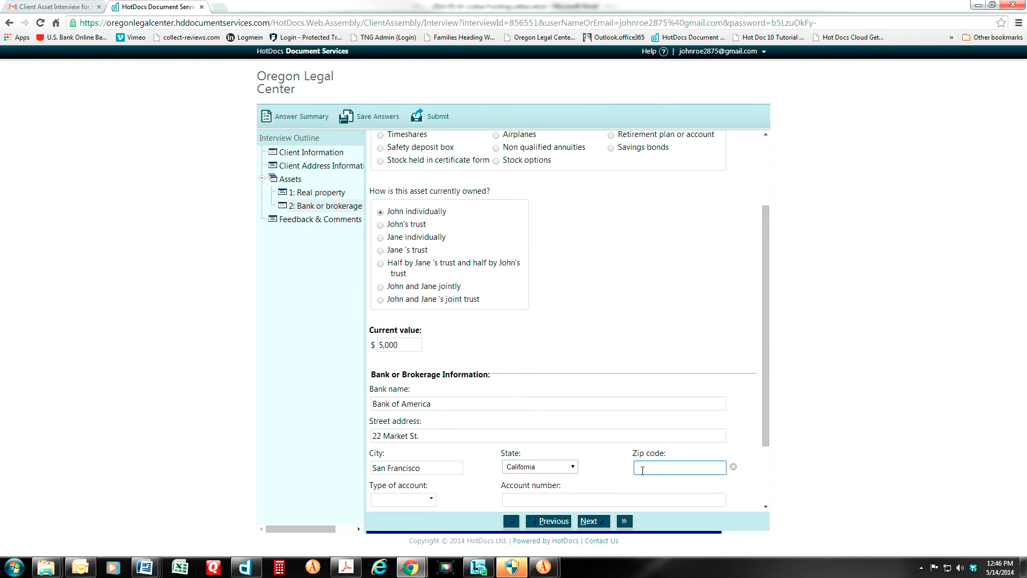
text(98)
text(922)
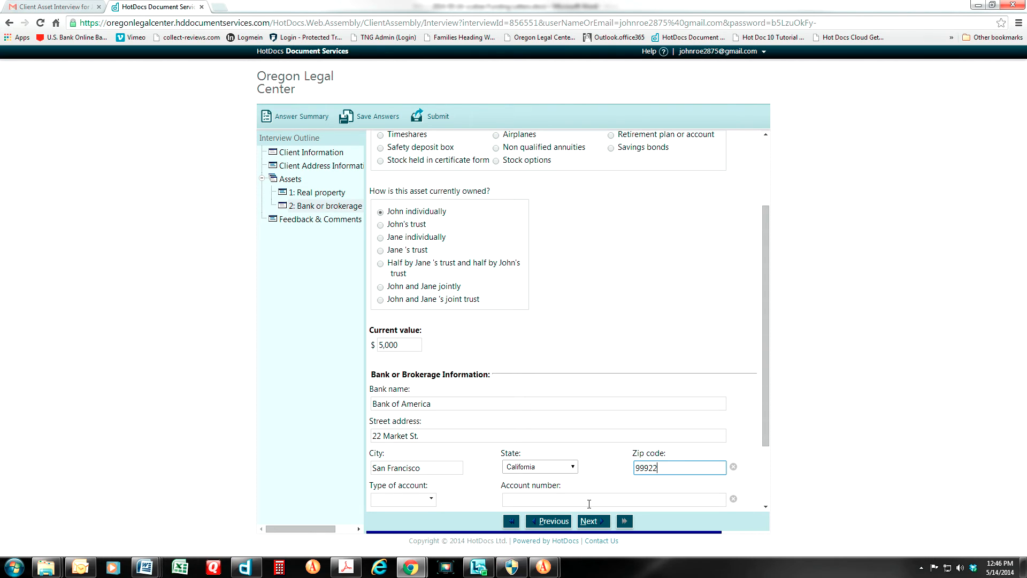
Choose Checking, enter the account number, answer No to pay-on-death beneficiaries, and add a third asset
click(433, 502)
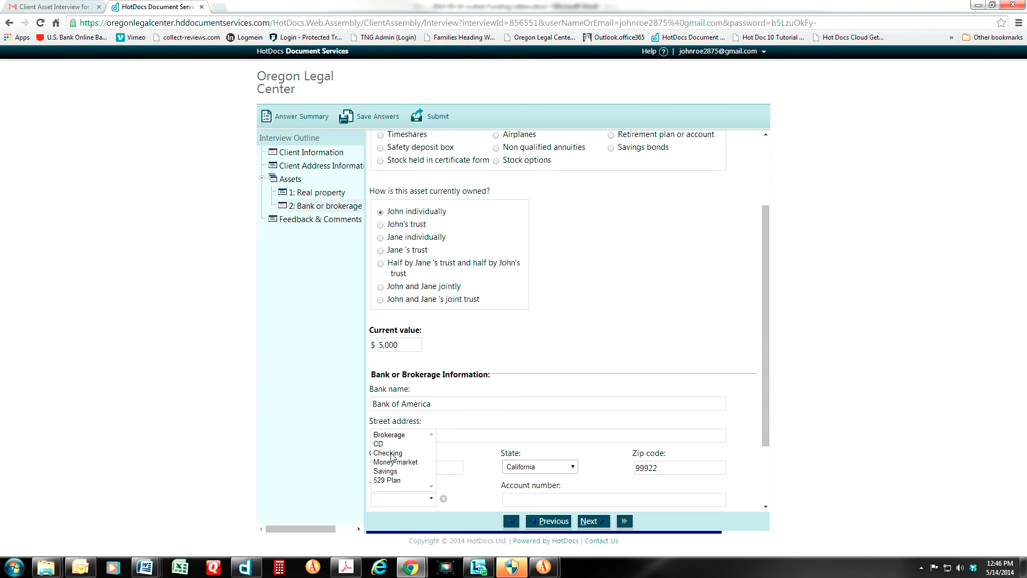
click(390, 454)
click(533, 501)
text(44-44444)
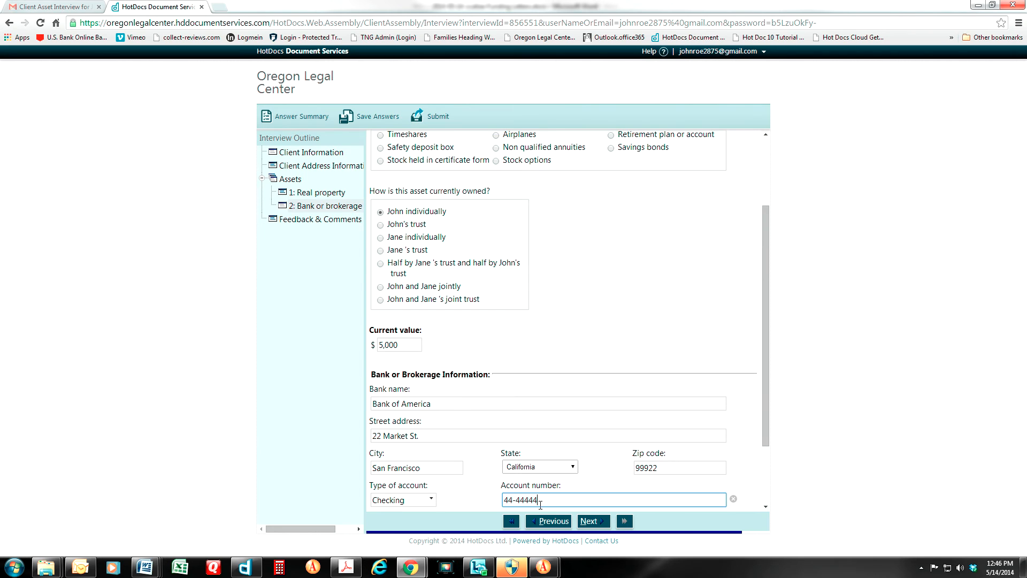
scroll(540, 505, down, 2)
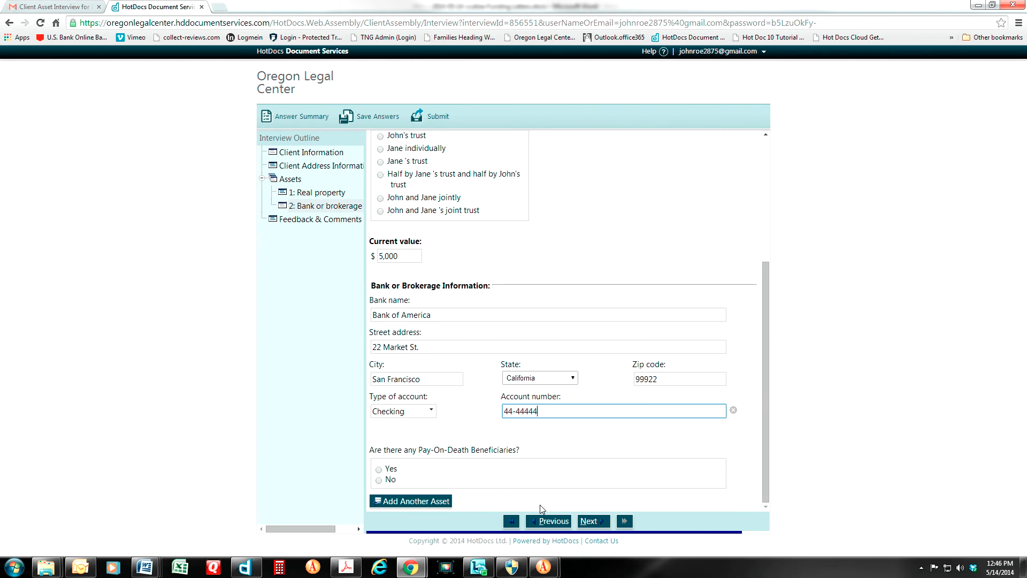
click(380, 471)
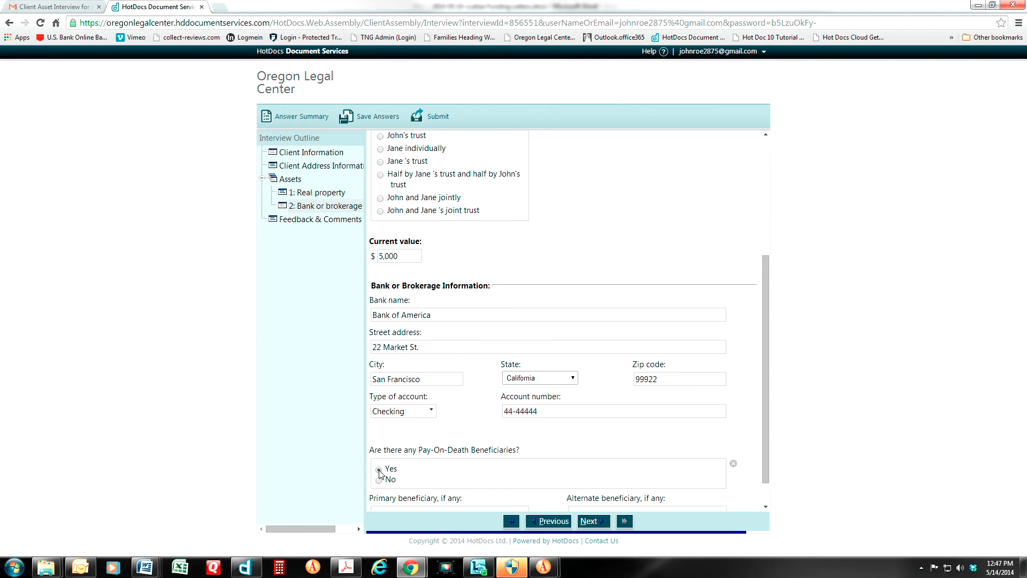
scroll(429, 476, down, 1)
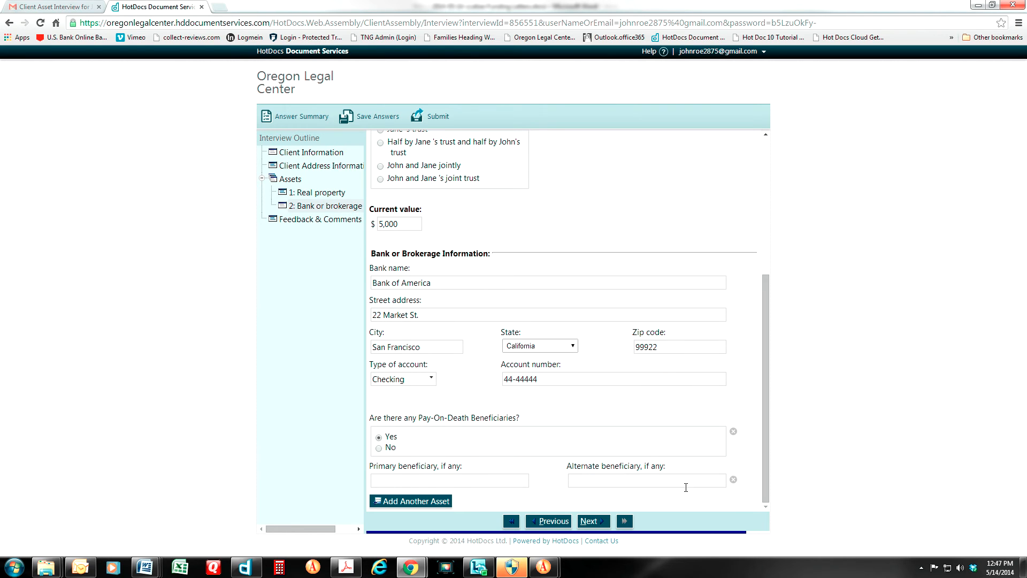
click(379, 448)
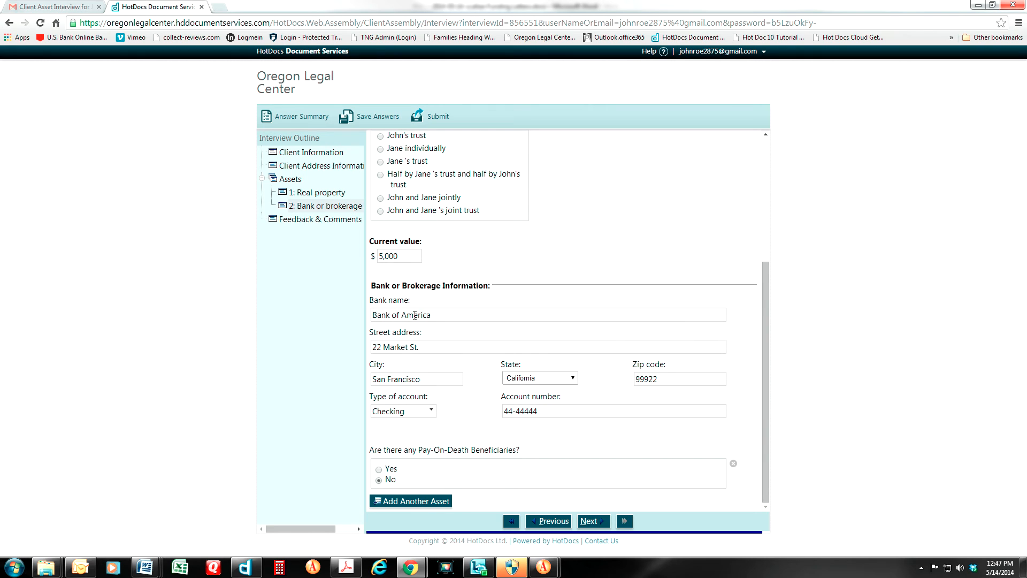
click(412, 501)
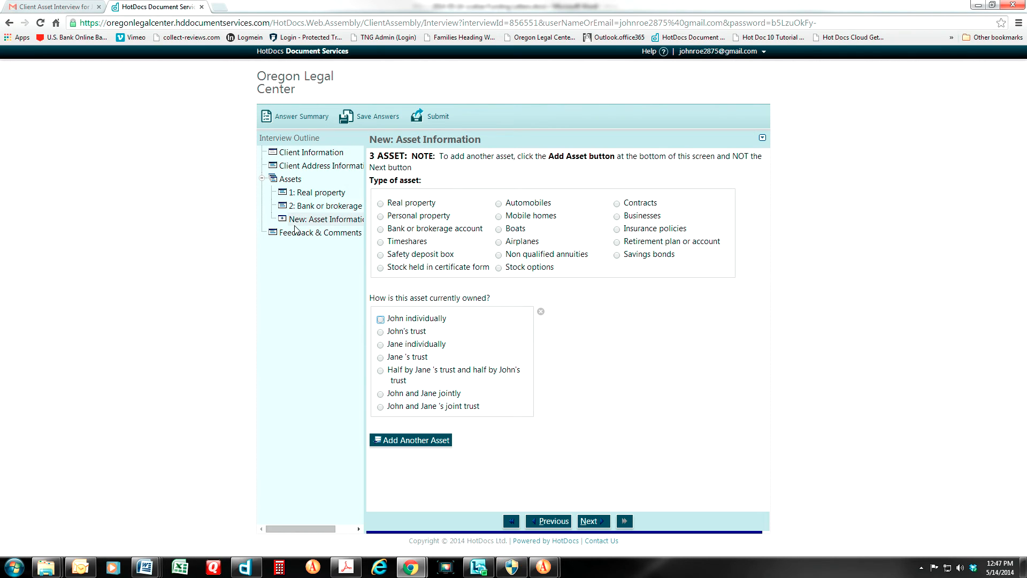
Set the third asset to Personal property, revisit Client Information, then return to that asset's page
click(380, 217)
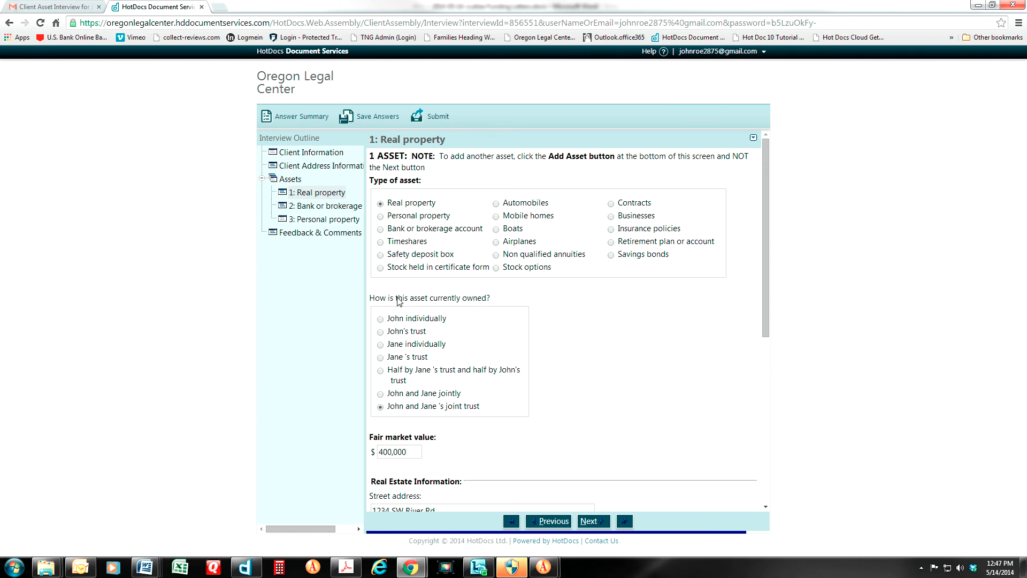
scroll(449, 324, down, 6)
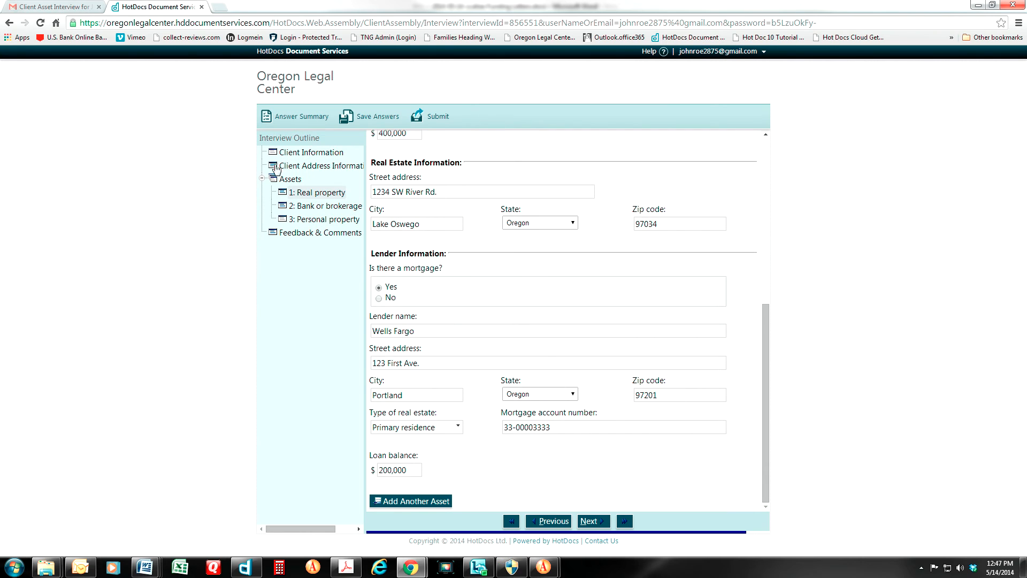
click(299, 152)
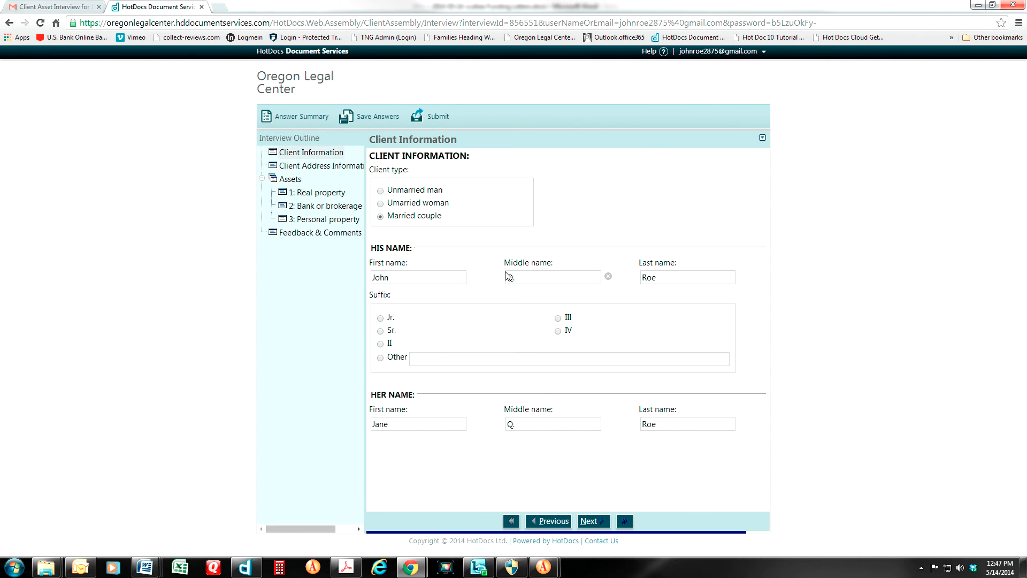
click(308, 225)
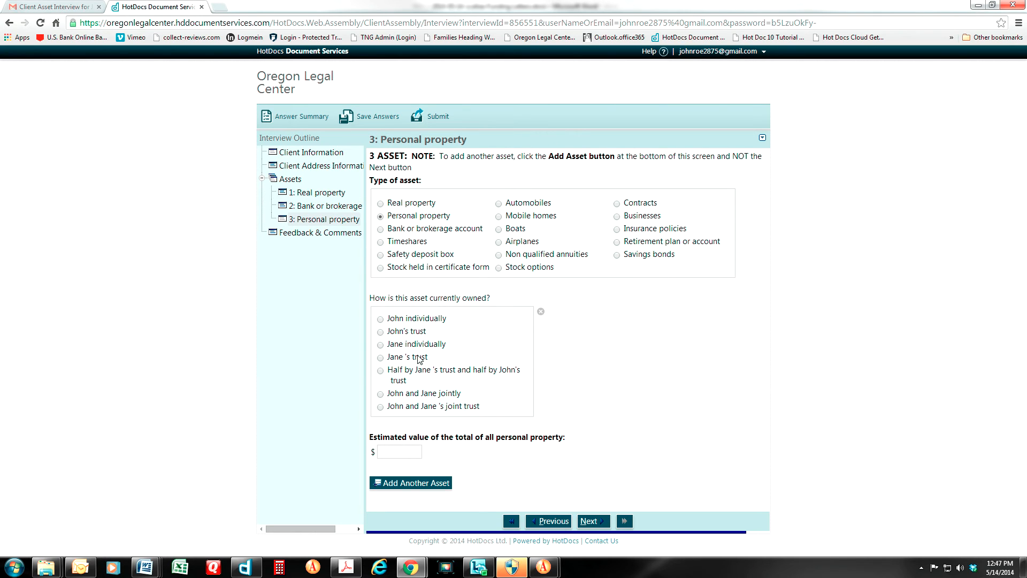
Mark the personal property as jointly owned by the couple with an estimated value of 20000
click(381, 395)
click(388, 448)
text(20000)
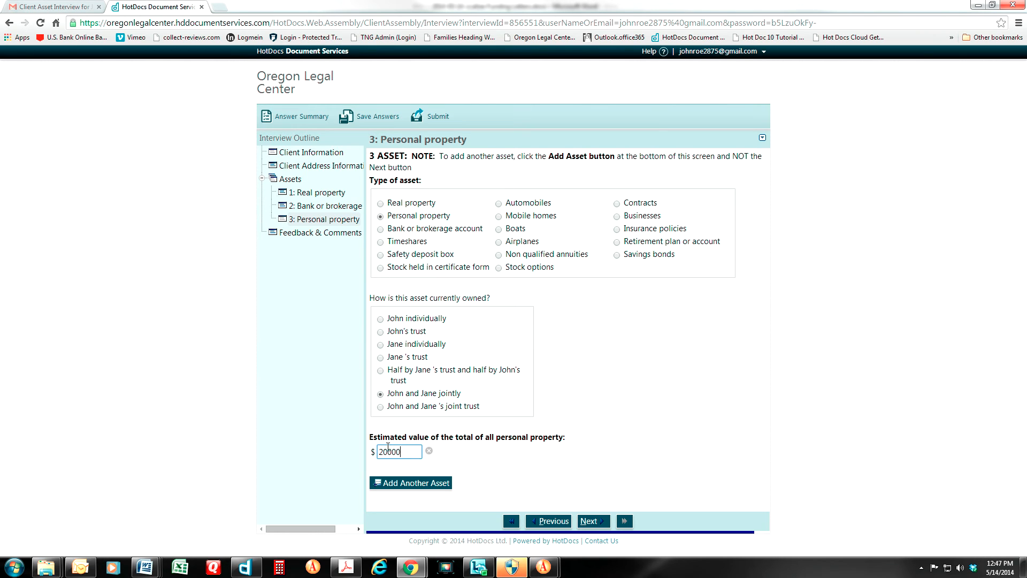
text(0)
key(BackSpace)
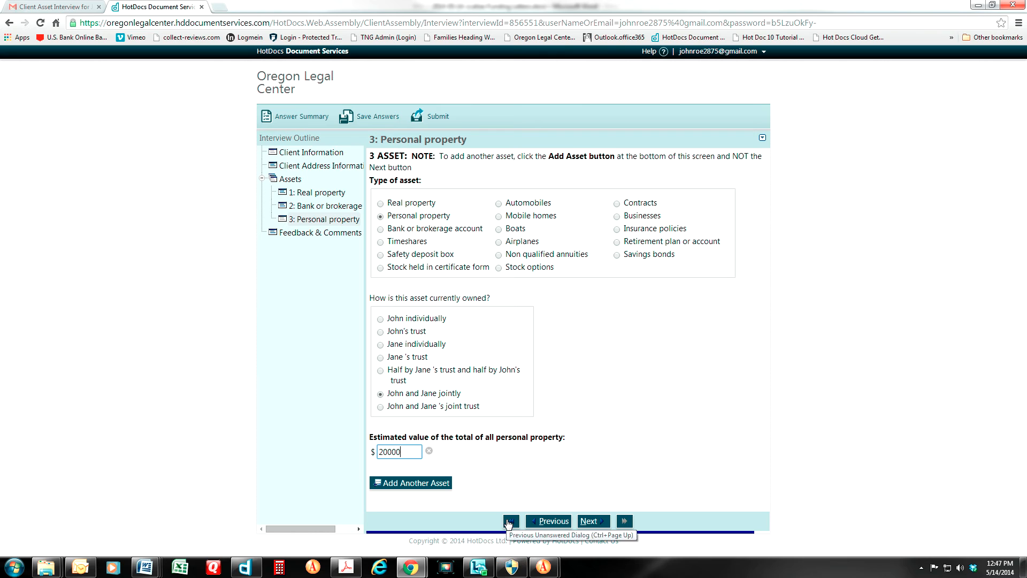
Add a jointly owned business asset valued at 225,000 named Health Net LLC
click(404, 485)
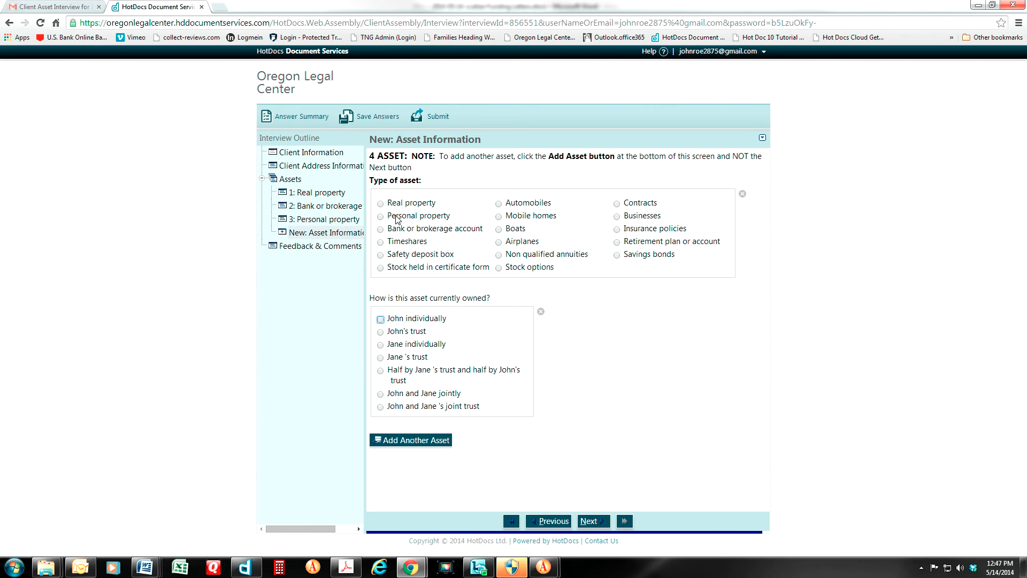
click(617, 217)
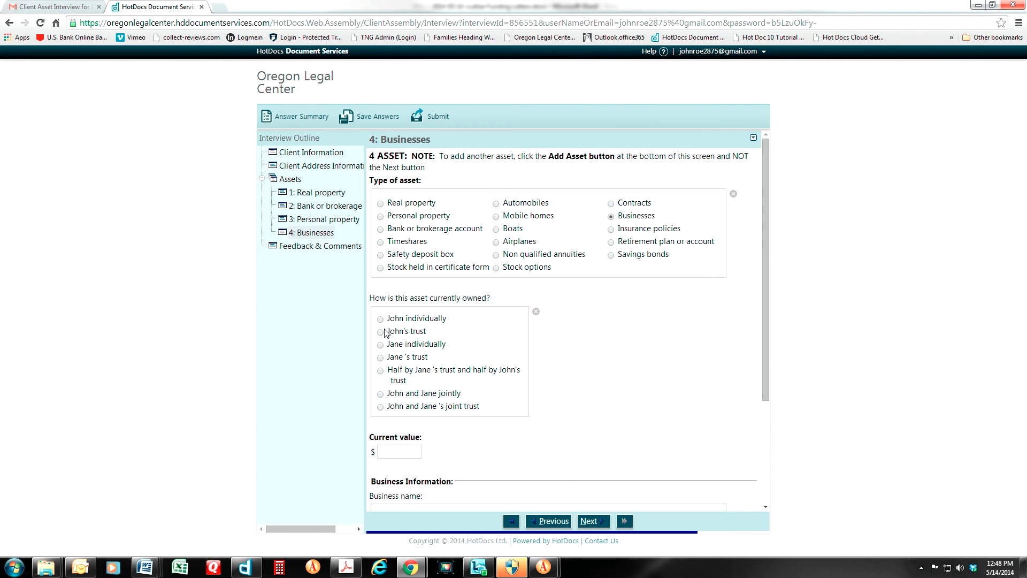
click(381, 394)
click(386, 451)
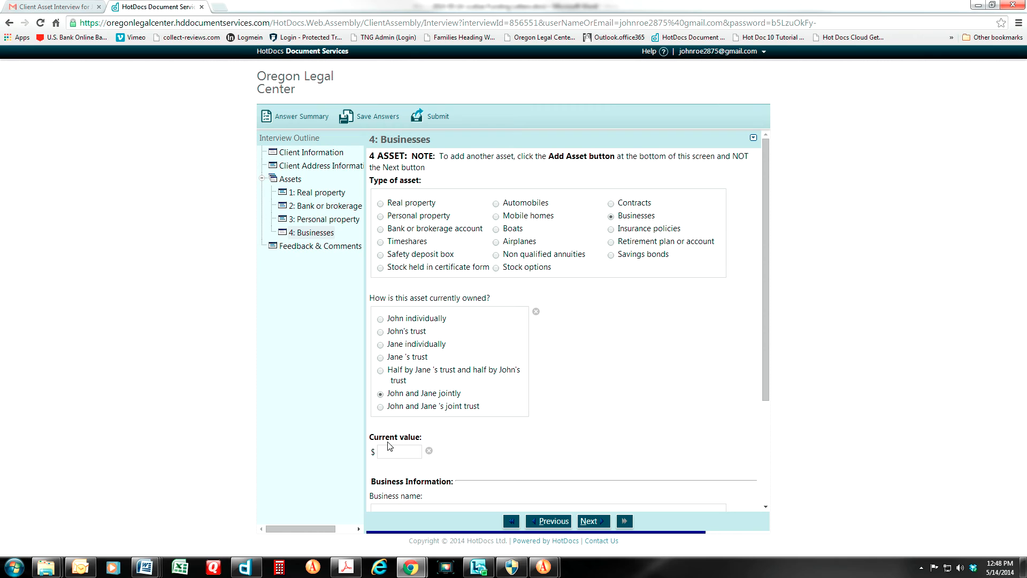
text(225000)
drag(767, 387, 763, 496)
click(383, 362)
text(Health N)
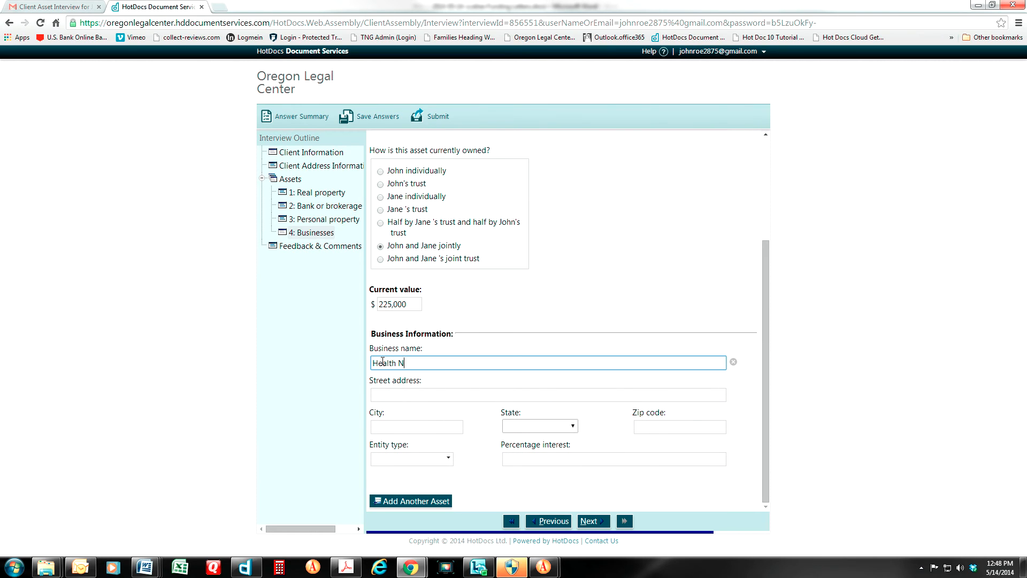
text(et LLC)
Enter the business address: 33 Oak St., Salem, Oregon, zip 9733
click(380, 397)
text(33 Oack St)
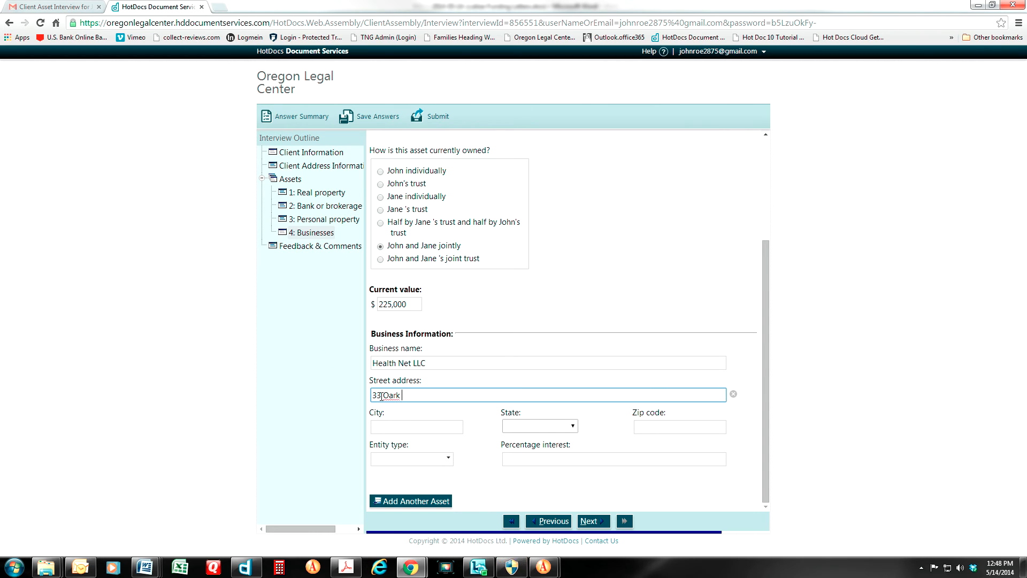
key(BackSpace)
key(BackSpace)
key(BackSpace)
key(BackSpace)
key(BackSpace)
text(k St.)
key(Tab)
text(Salem)
key(Tab)
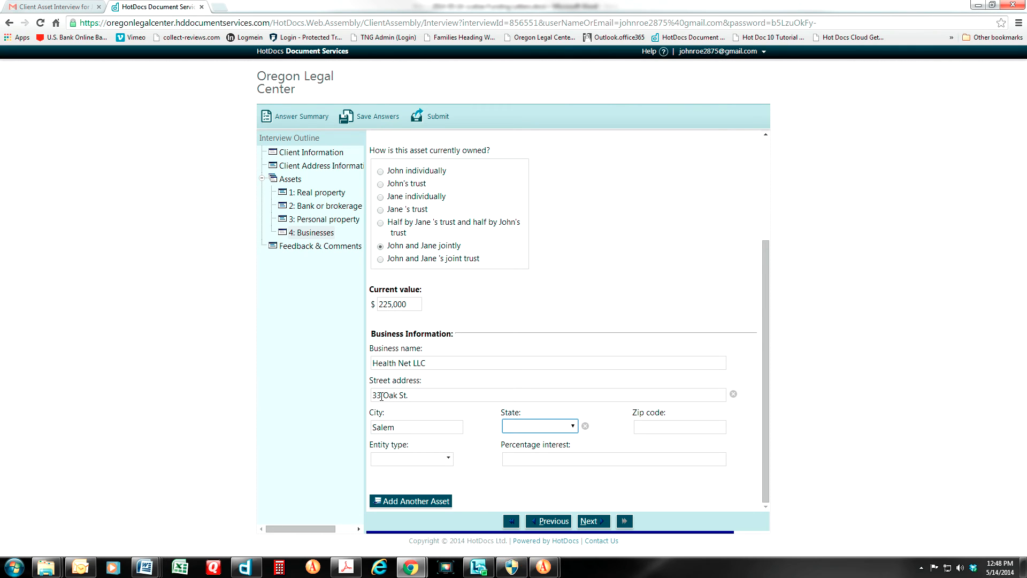
key(Tab)
text(97)
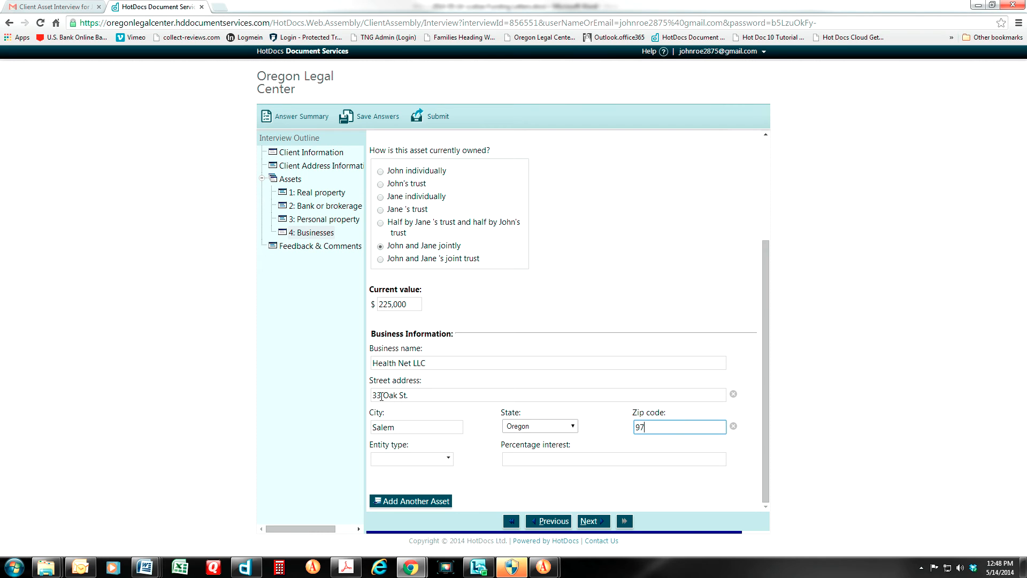
text(33)
Set the entity type to LLC with 100 percent interest, then add a fifth asset
click(449, 458)
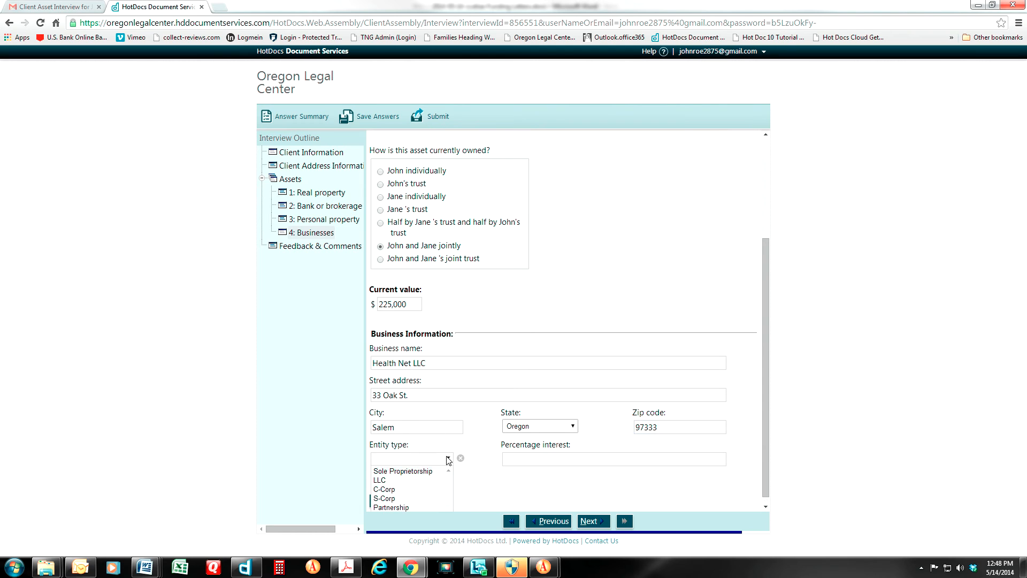
click(381, 489)
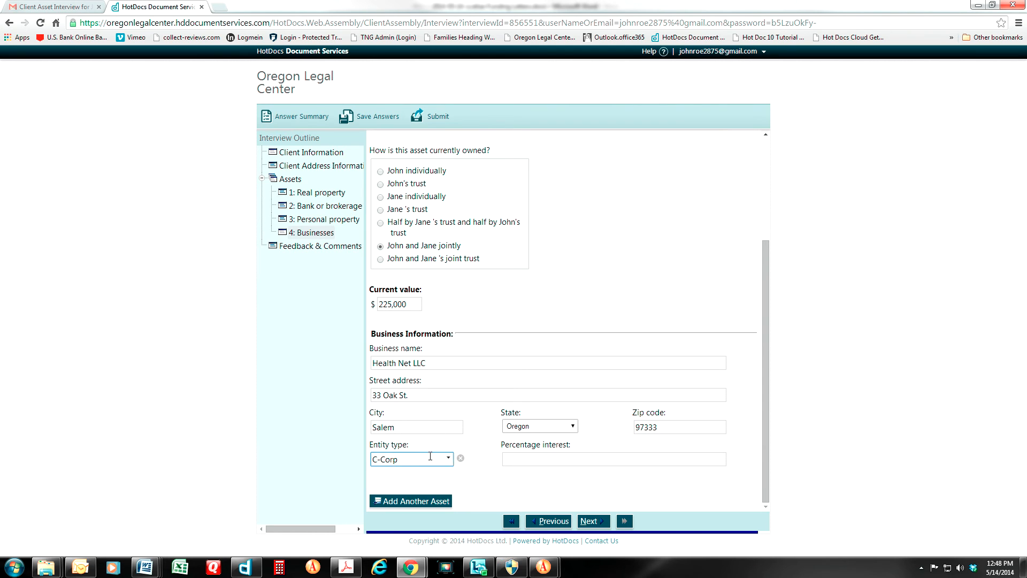
click(449, 460)
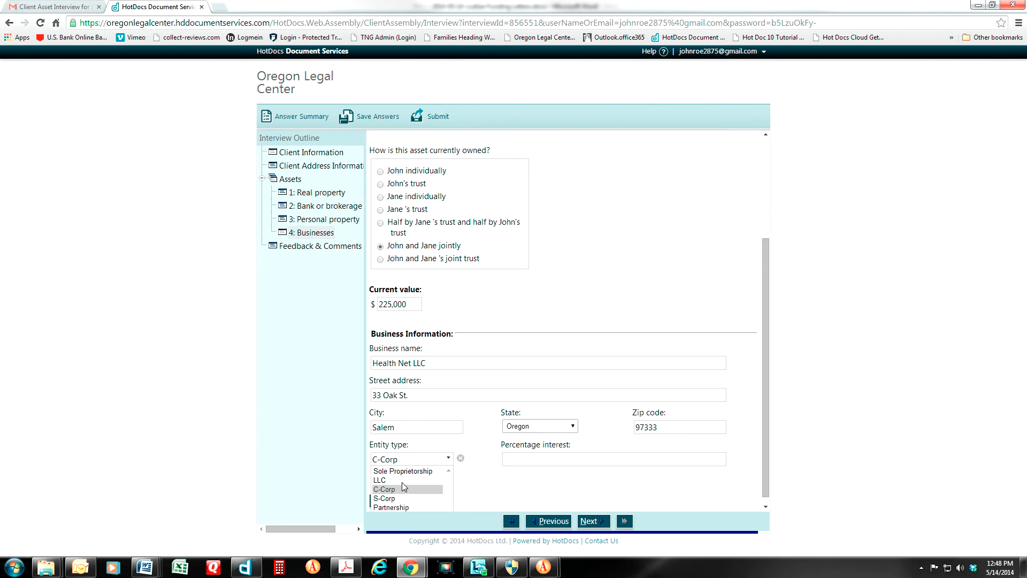
click(402, 484)
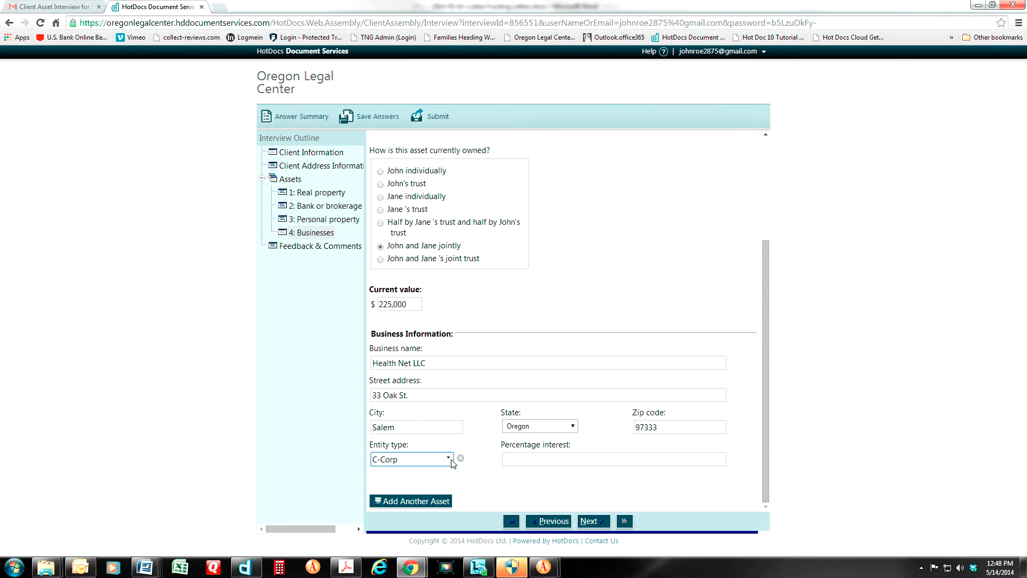
click(450, 460)
click(383, 484)
click(449, 460)
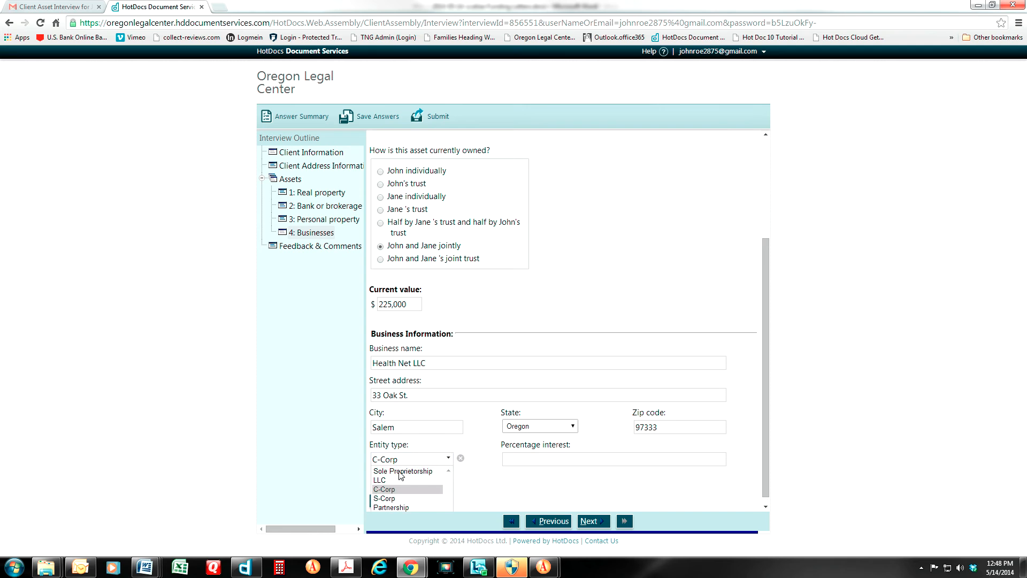
click(381, 489)
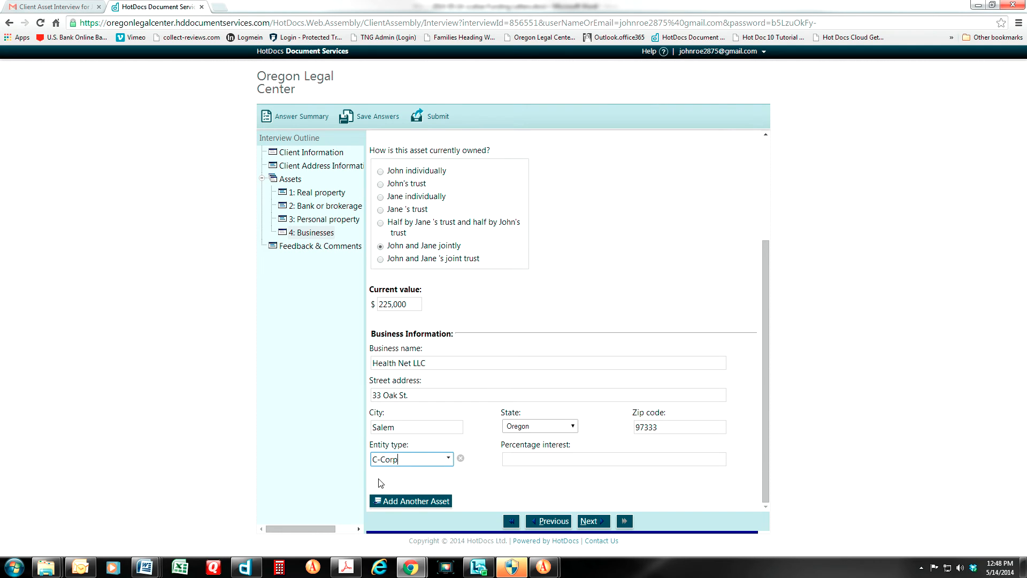
click(449, 459)
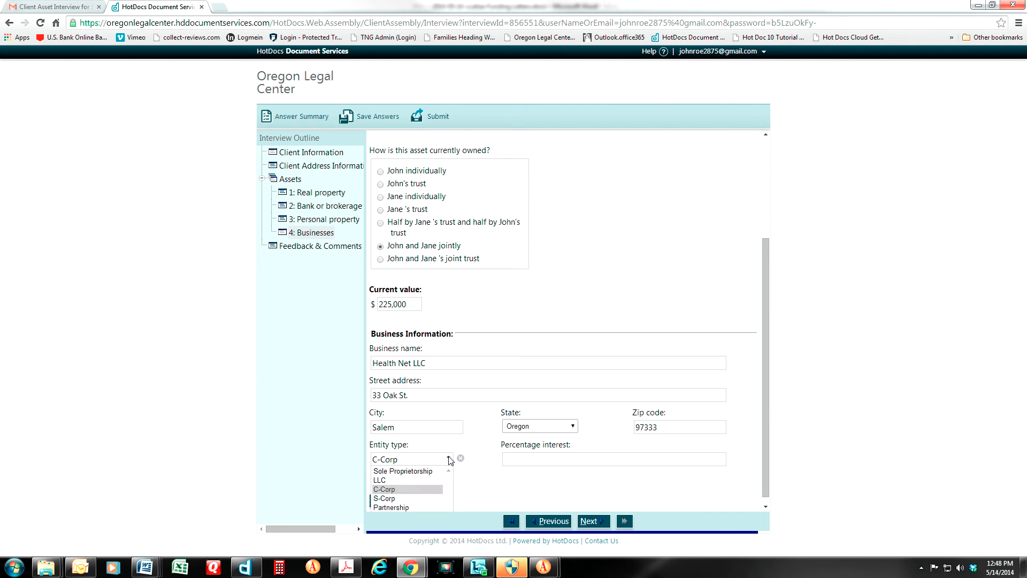
click(381, 480)
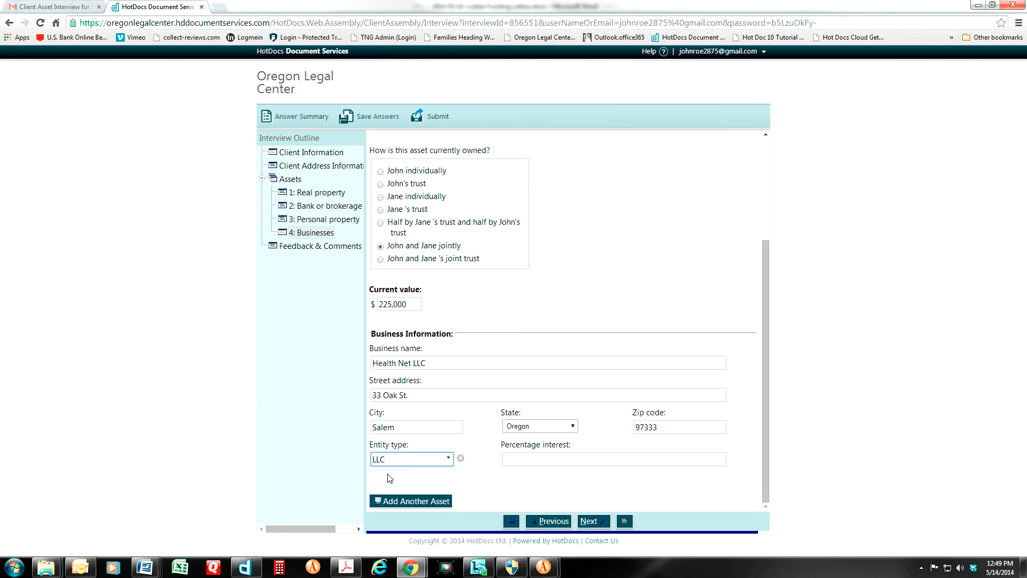
click(520, 459)
text(1000)
key(BackSpace)
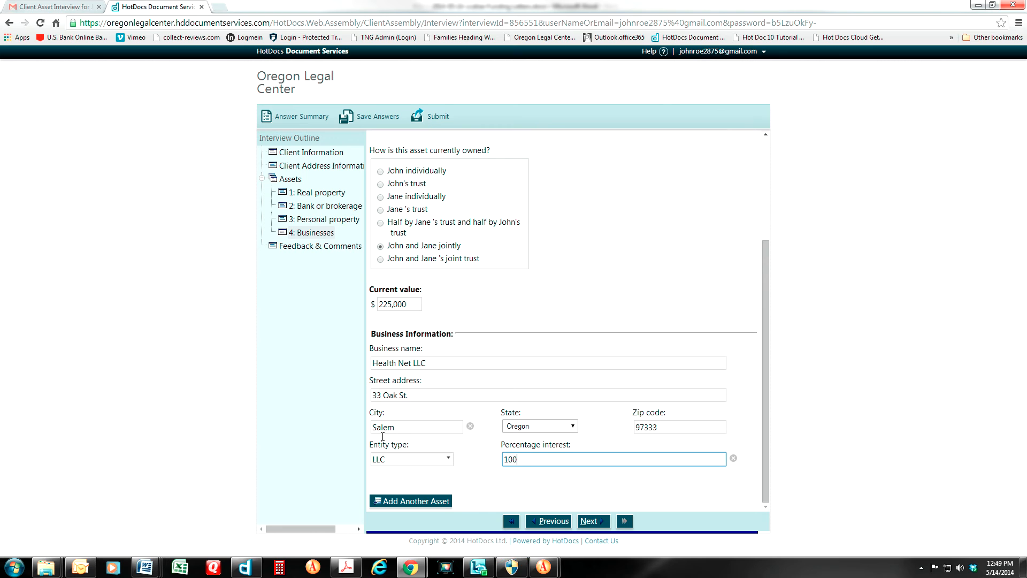
click(407, 503)
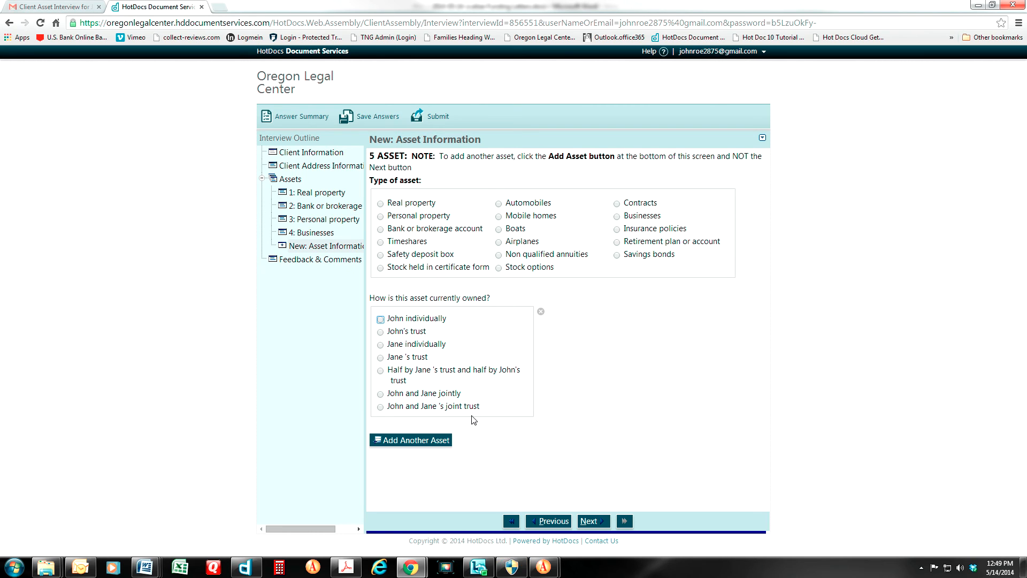
Save the interview answers and bring up the account menu at the top right
click(362, 117)
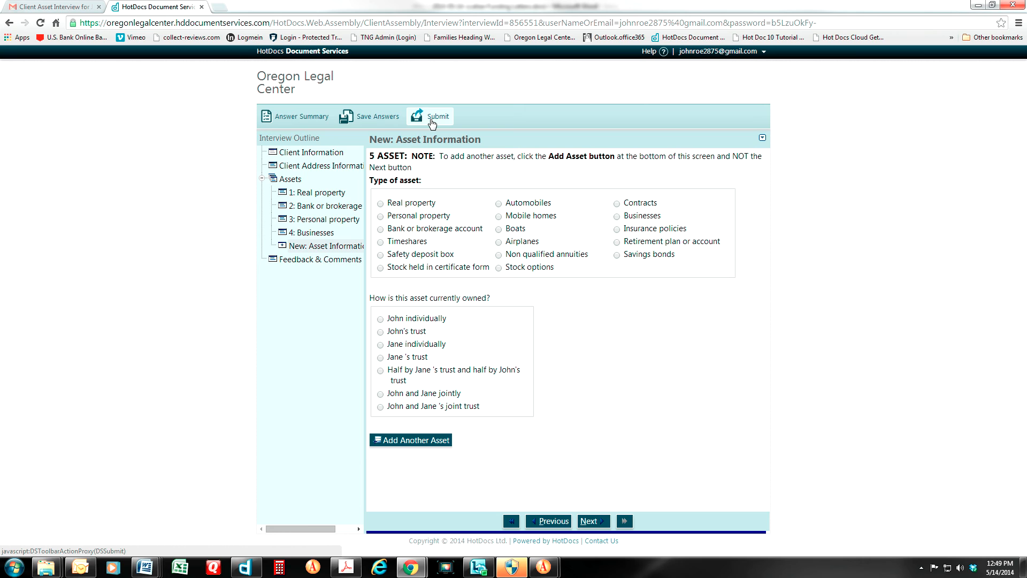
click(369, 121)
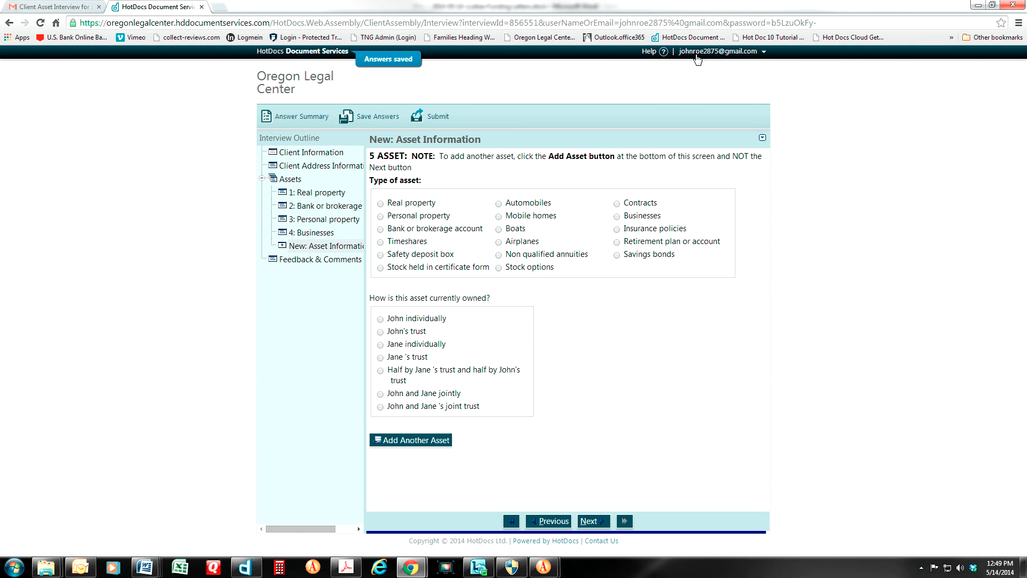
click(764, 53)
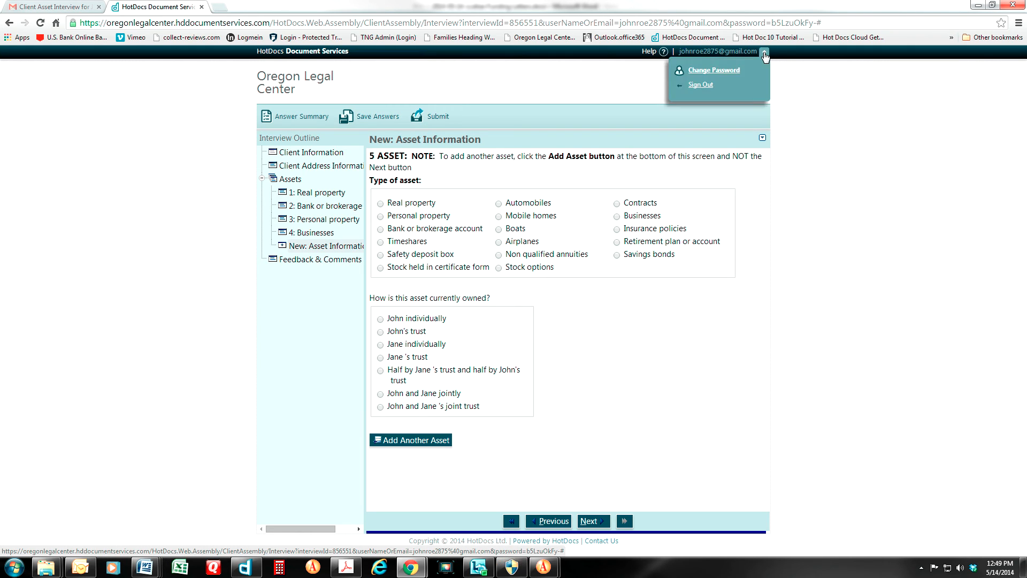
Sign out, confirming Leave this Page in the Confirm Navigation warning
click(698, 85)
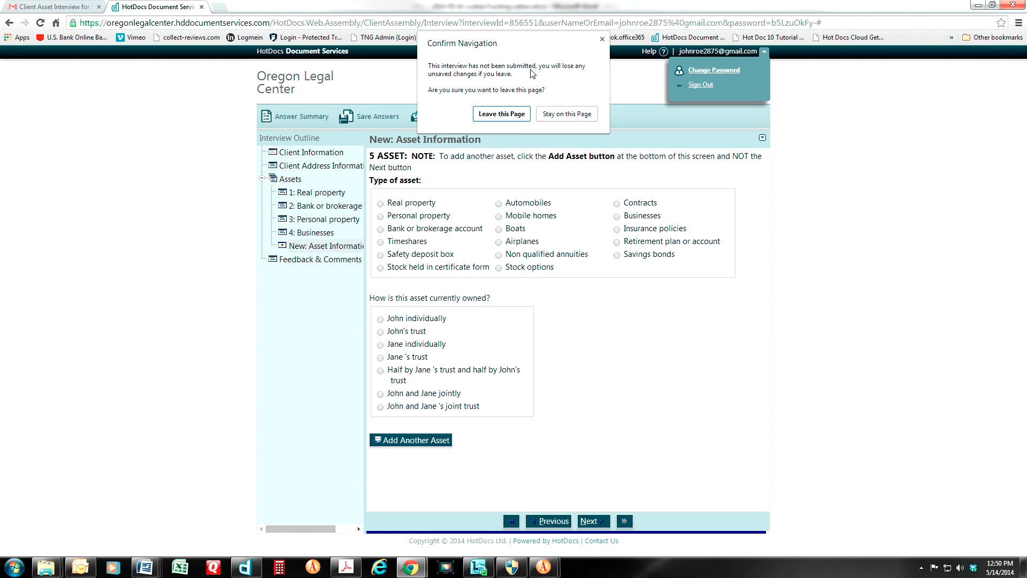
drag(483, 42, 583, 58)
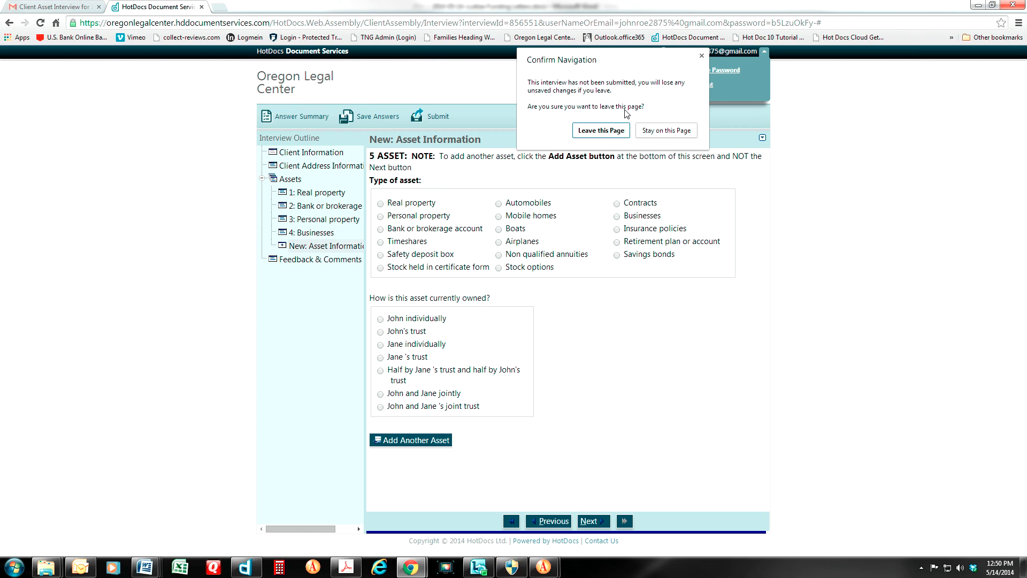
click(588, 132)
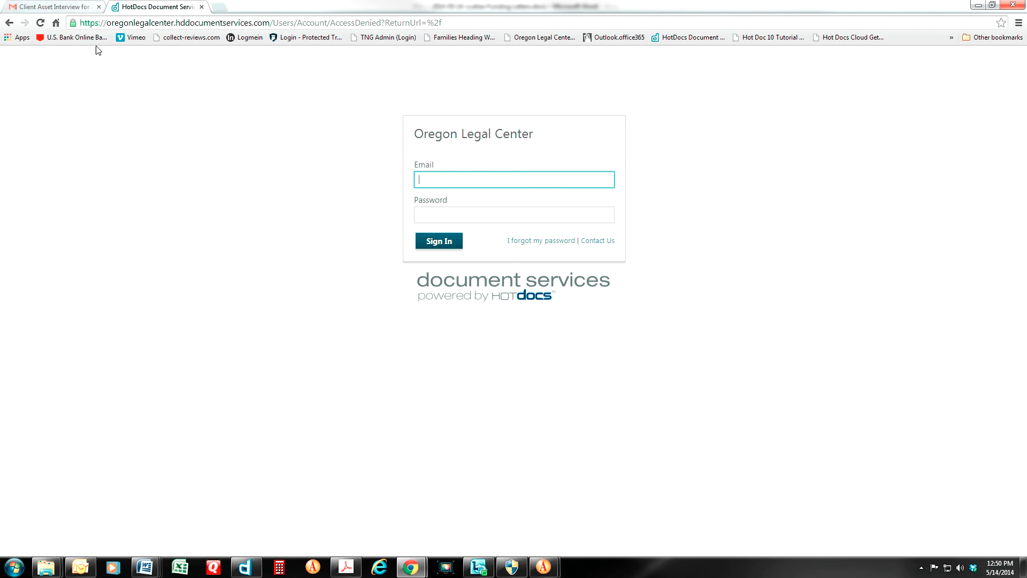
Reopen the interview link from the email and sign in again with the account password
click(202, 7)
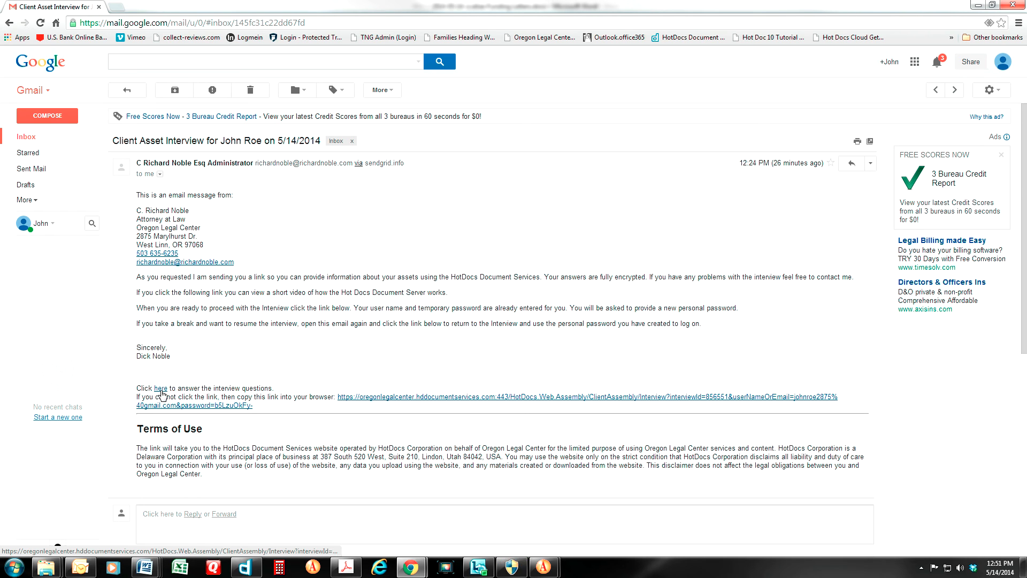
click(162, 393)
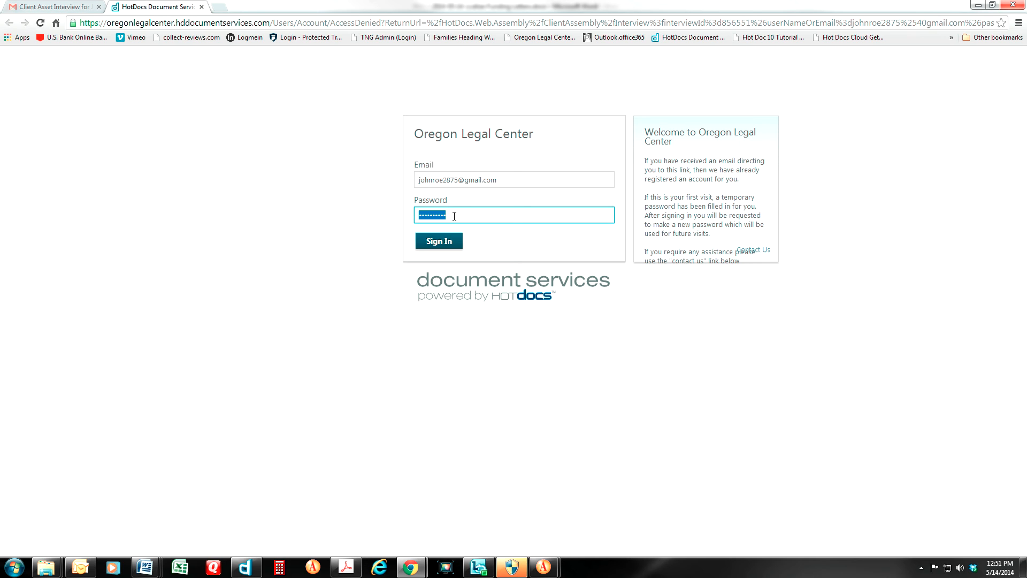
key(BackSpace)
text(••••••••••)
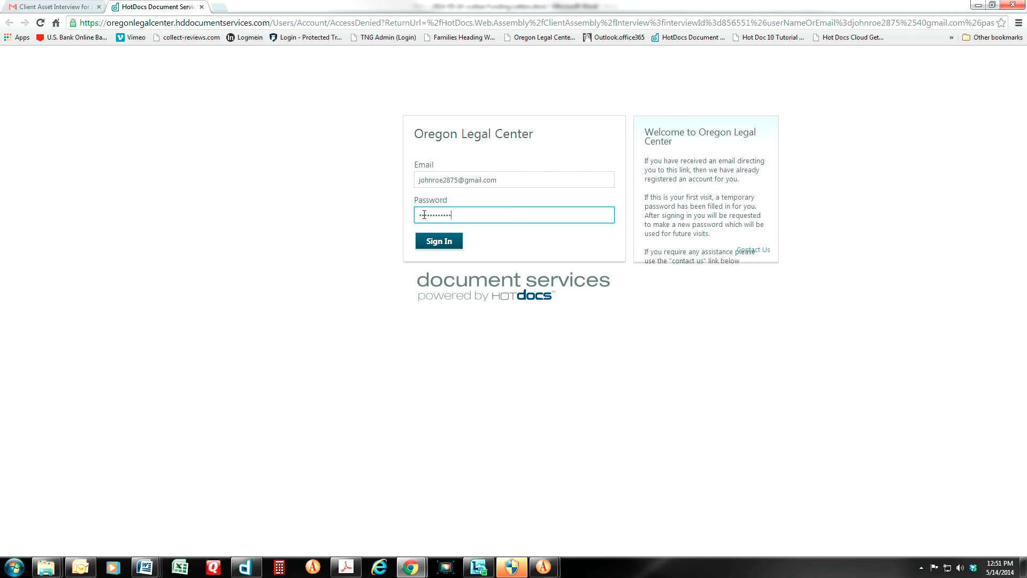
click(439, 245)
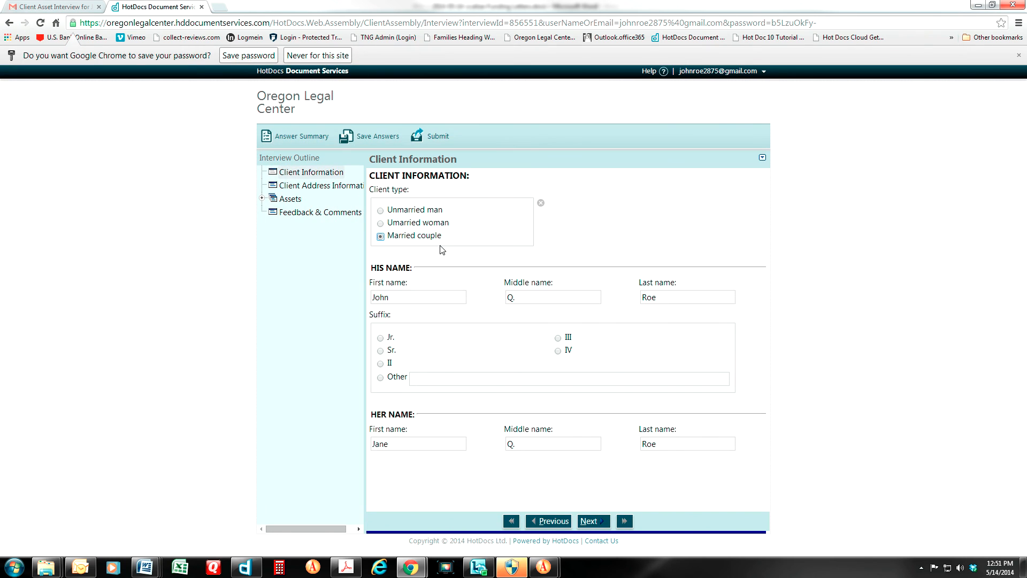
From the Businesses asset page, add a fifth asset and set its type to Timeshares
click(310, 189)
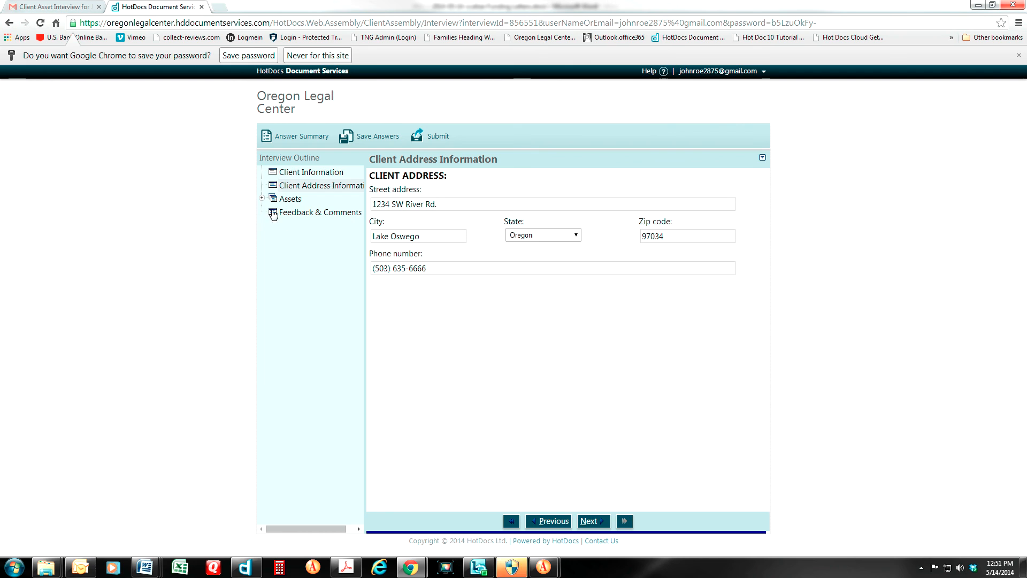
click(261, 199)
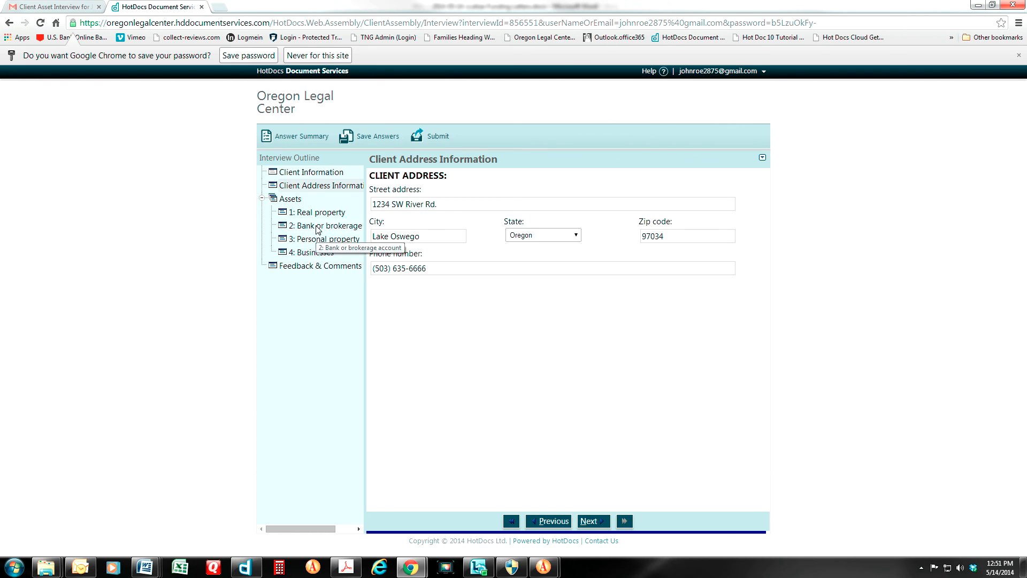
click(309, 254)
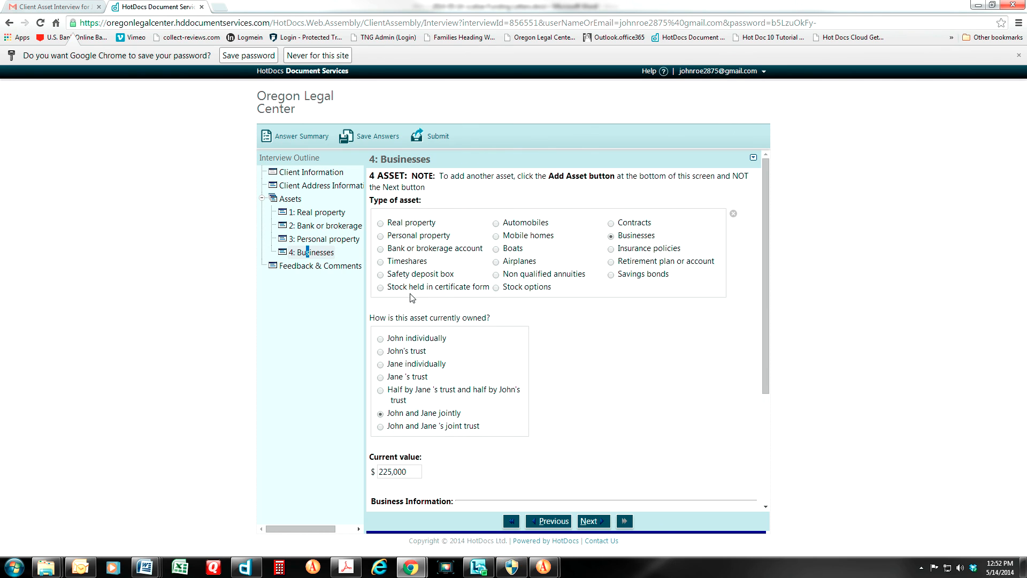
scroll(411, 295, down, 4)
click(407, 502)
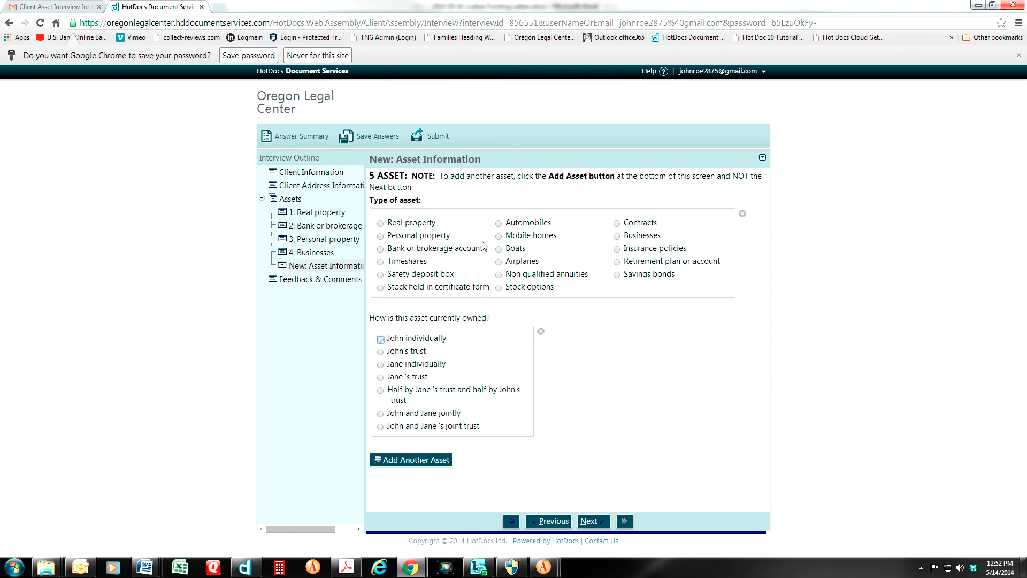
click(381, 263)
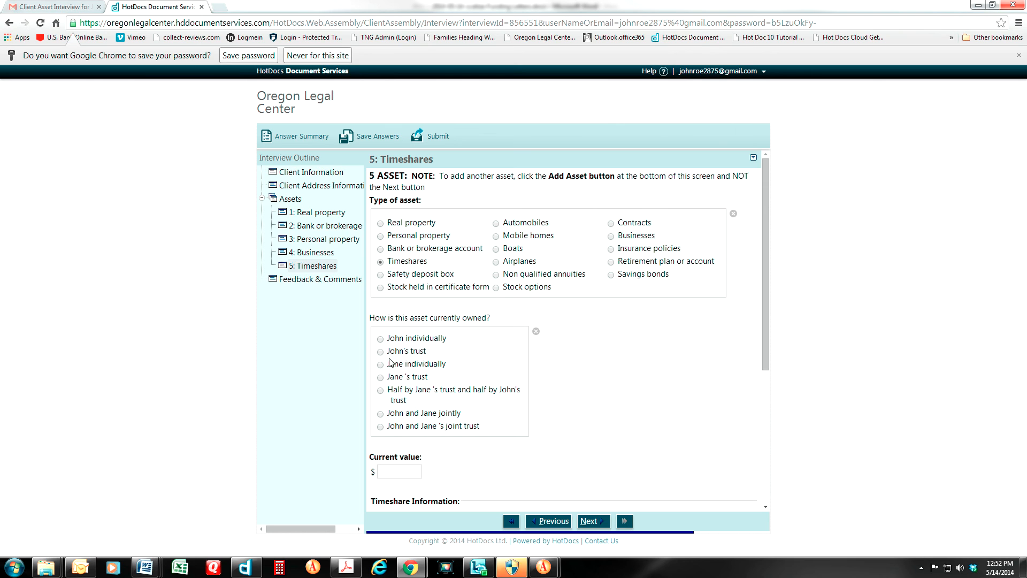
Mark the timeshare as owned by John and Jane jointly, with a current value of 25000
click(381, 414)
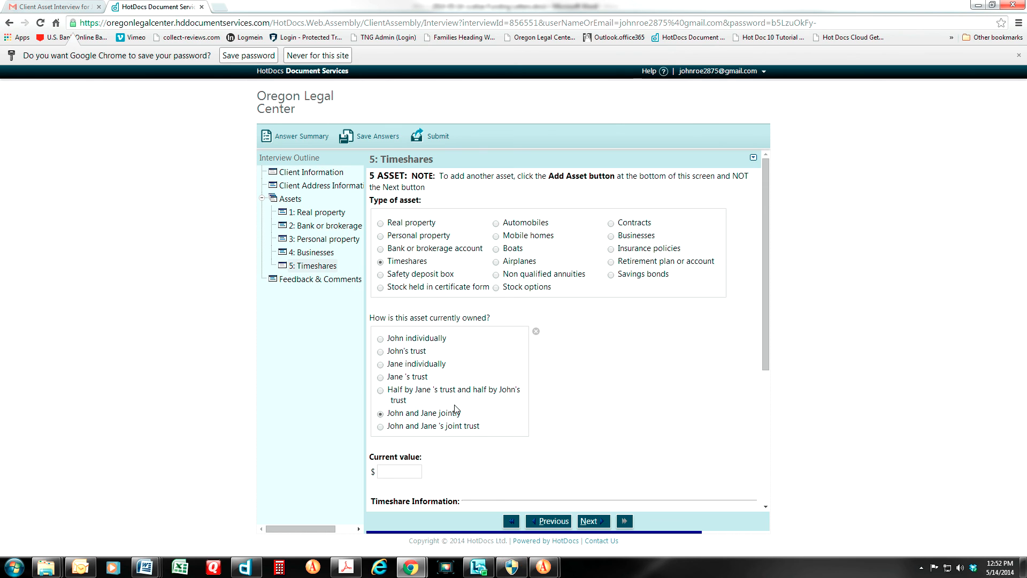
scroll(456, 412, down, 5)
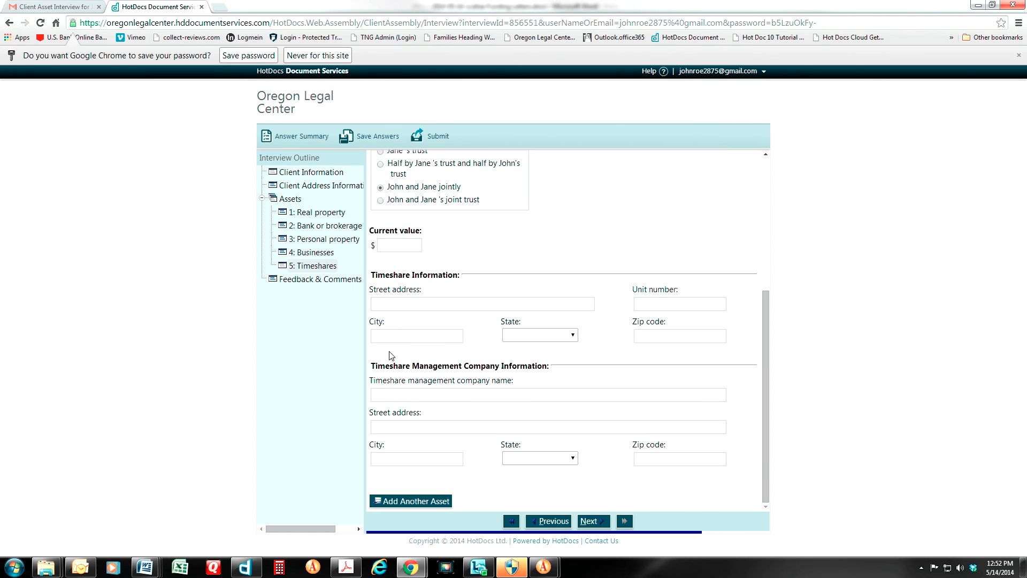
click(394, 244)
text(25000)
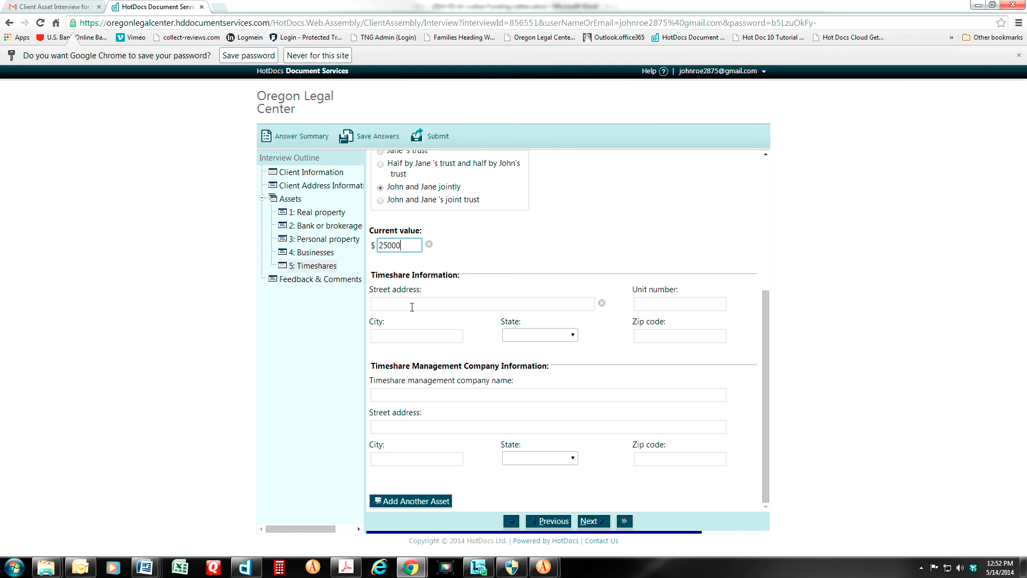
Enter the timeshare location: 22 Aloha Lane, unit 333, Kihe, Hawaii, zip 33333
click(380, 303)
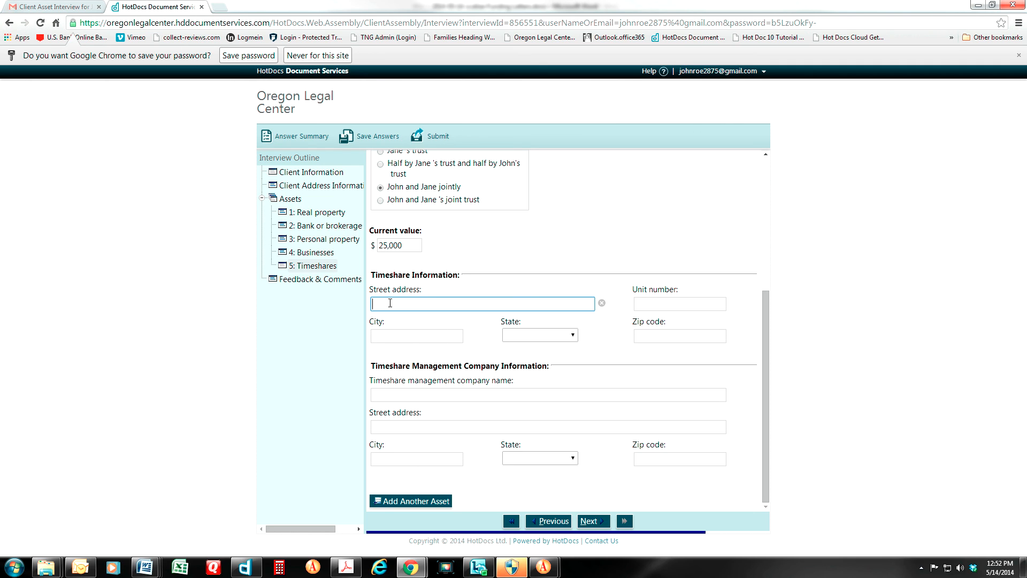
text(22 Aloha Lane)
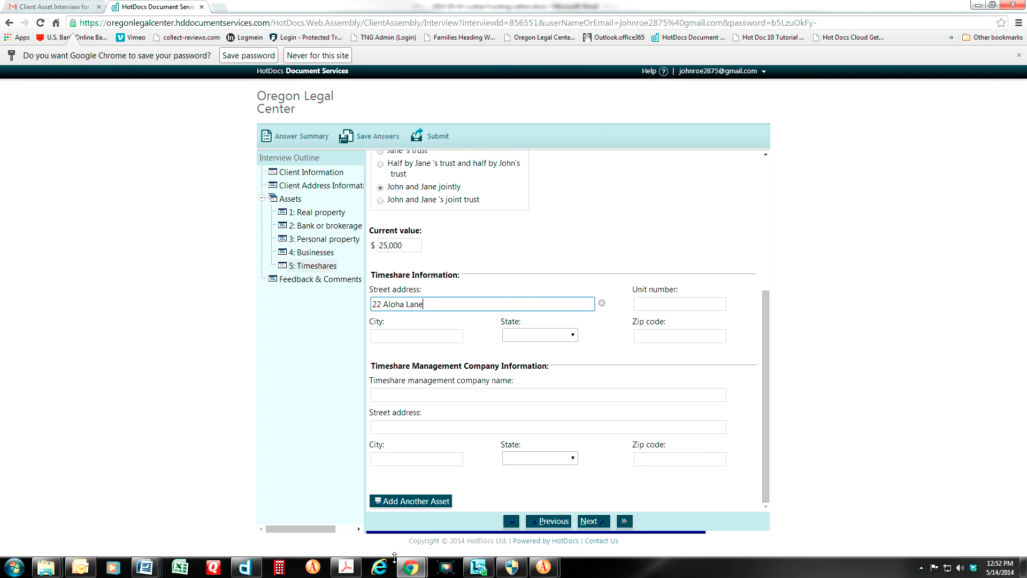
key(Tab)
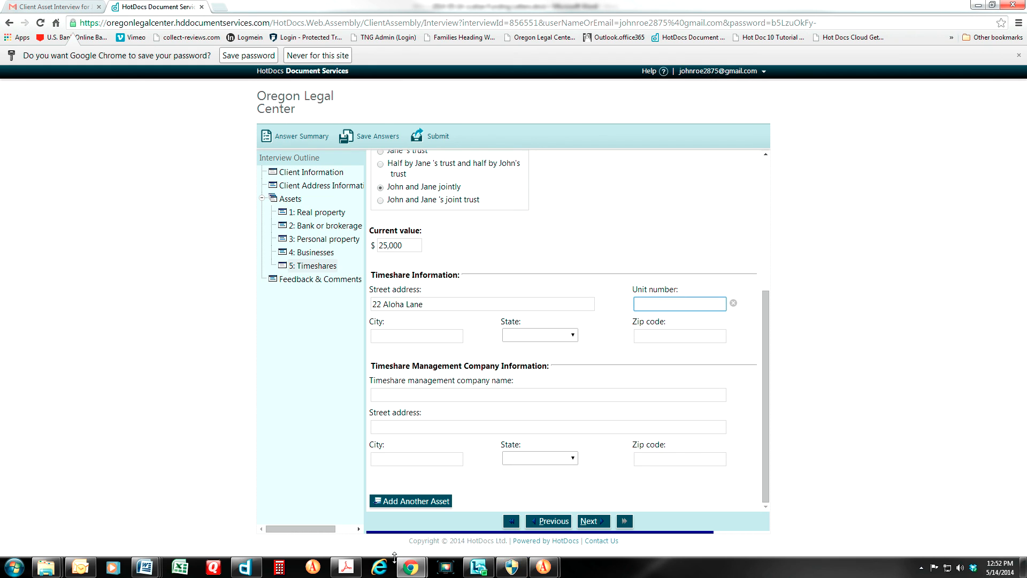
text(333)
key(Tab)
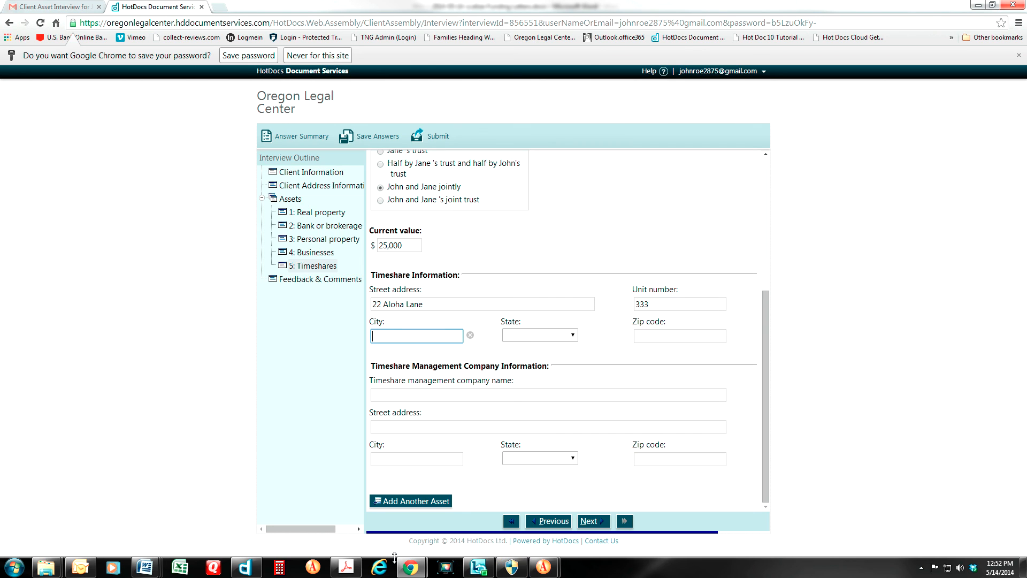
text(Kihei)
key(Tab)
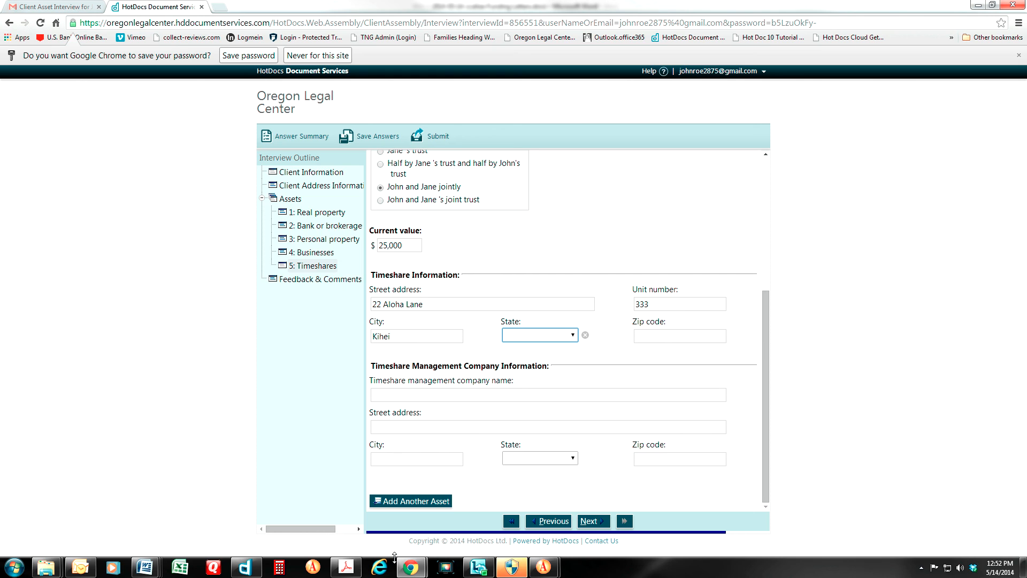
key(h)
key(Tab)
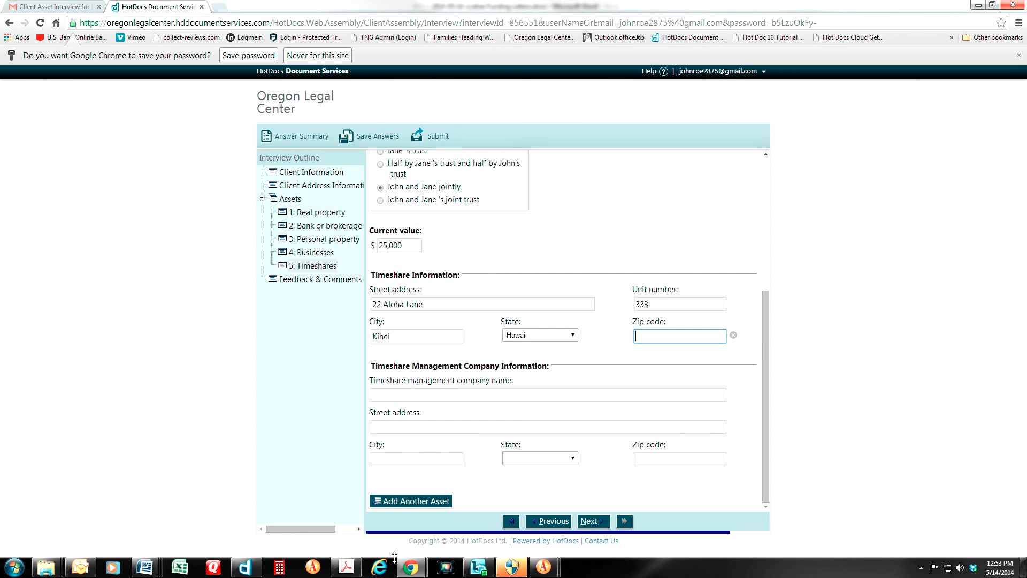
text(33333)
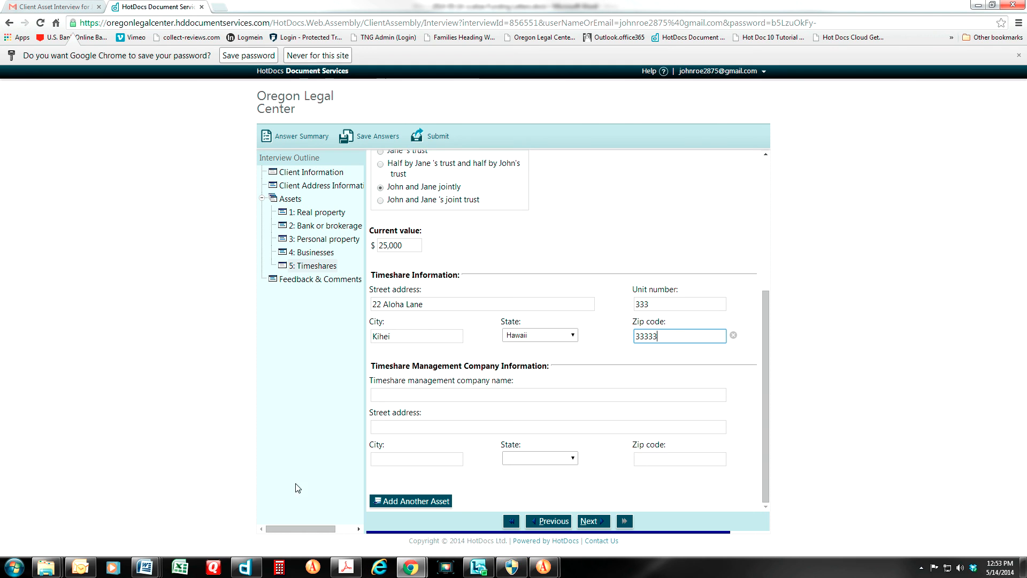
Enter Hawaii Timeshare Mgt. as the timeshare management company name
click(375, 395)
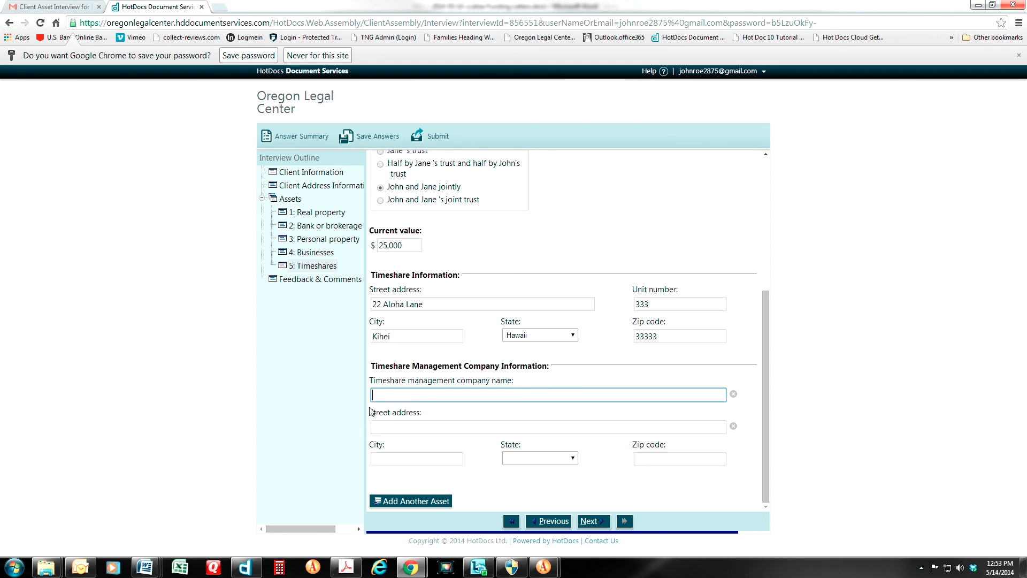
text(Hawaiw)
key(BackSpace)
text(e i )
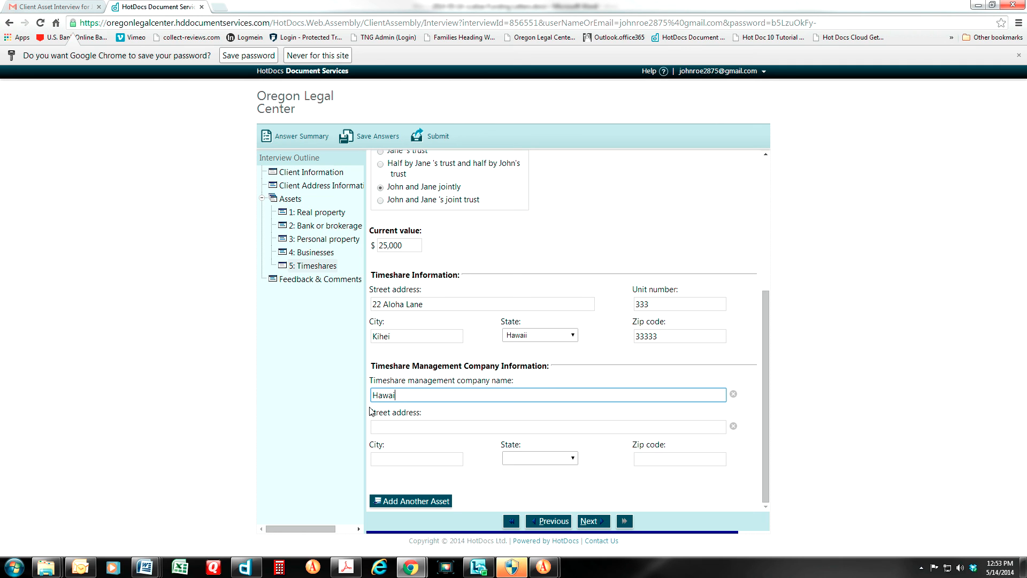
text(Timeshare Mgt.)
Give the company the address 222 Alani Ave., Honolulu, Hawaii, zip 3331, and add a sixth asset
key(Tab)
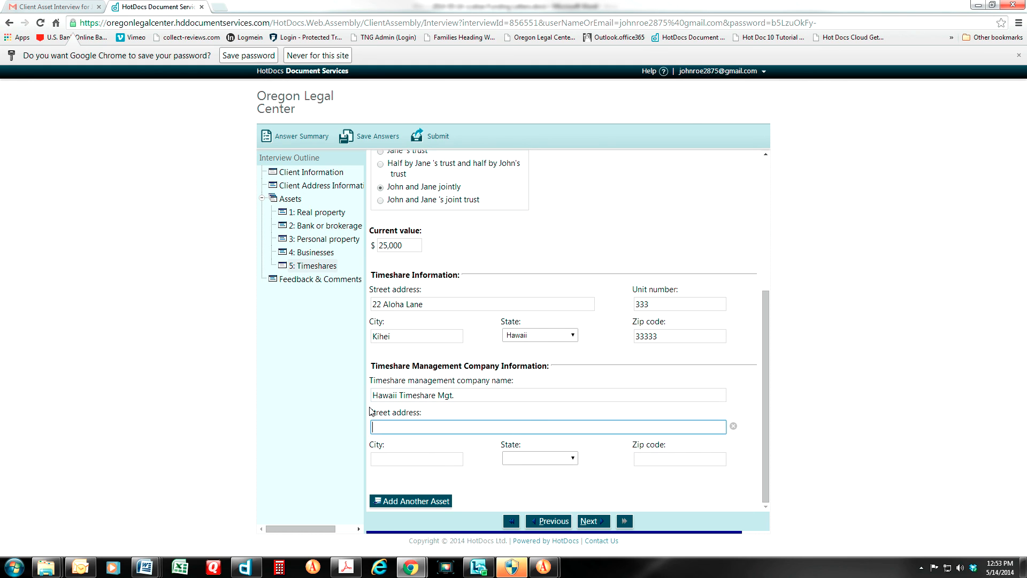
text(222 A)
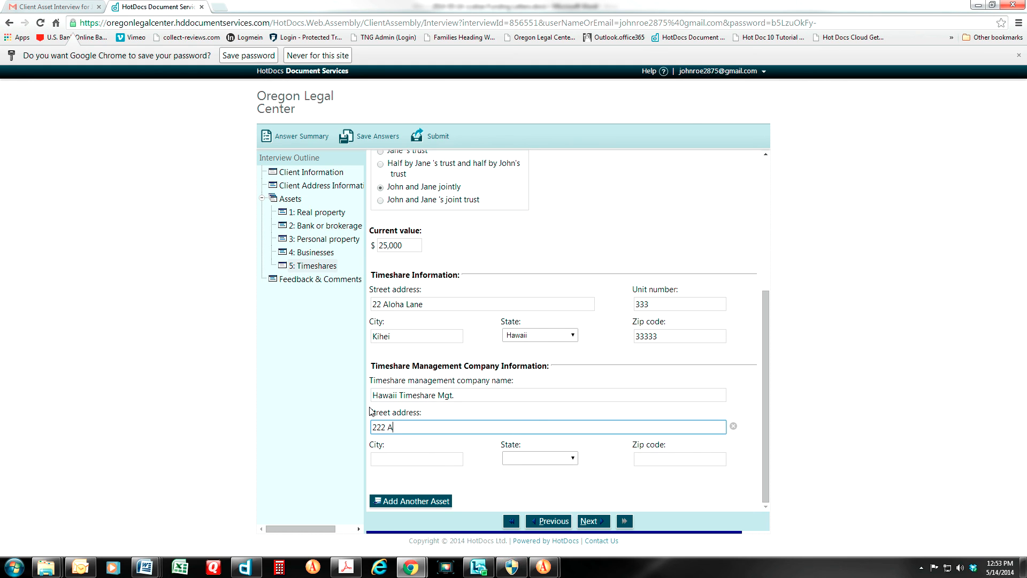
text(lan)
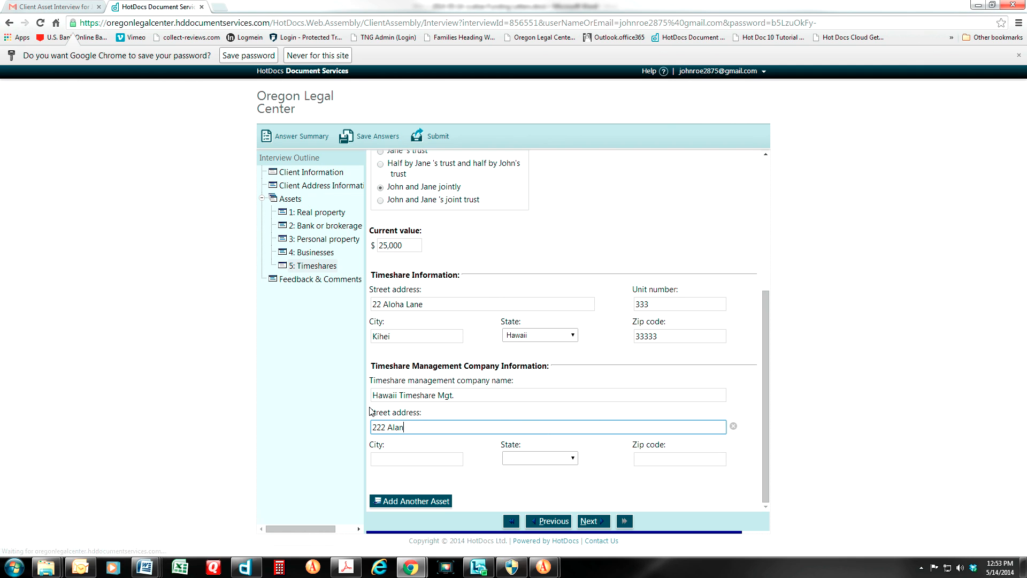
text(i Ave)
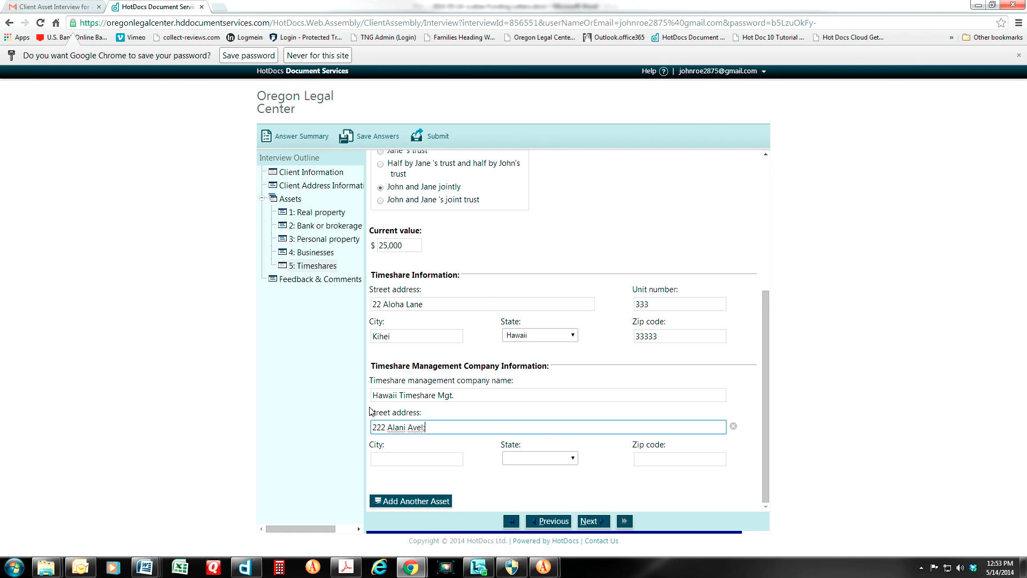
text(.)
key(Tab)
text(Honolulu)
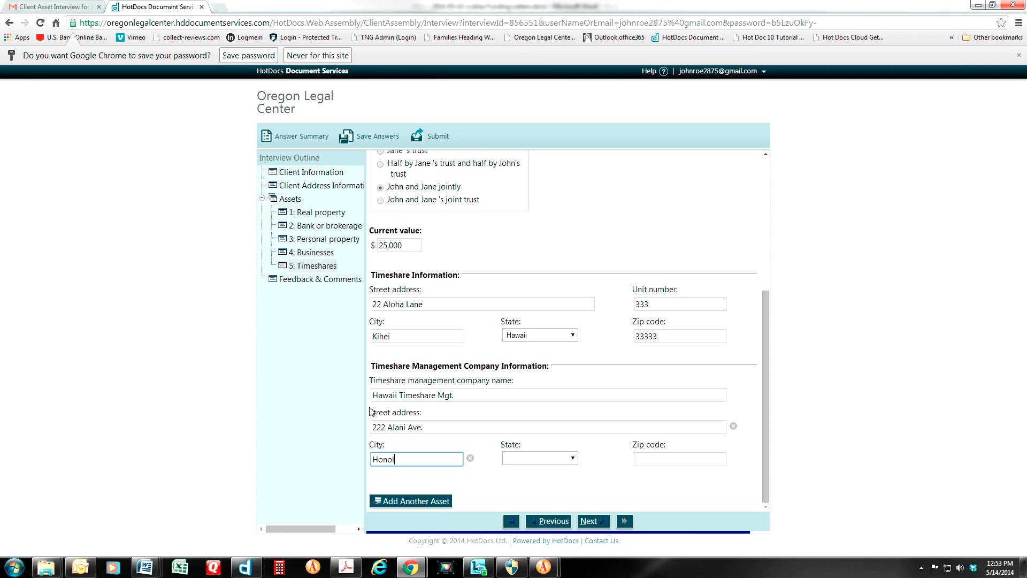
key(Tab)
key(h)
key(Tab)
text(3331)
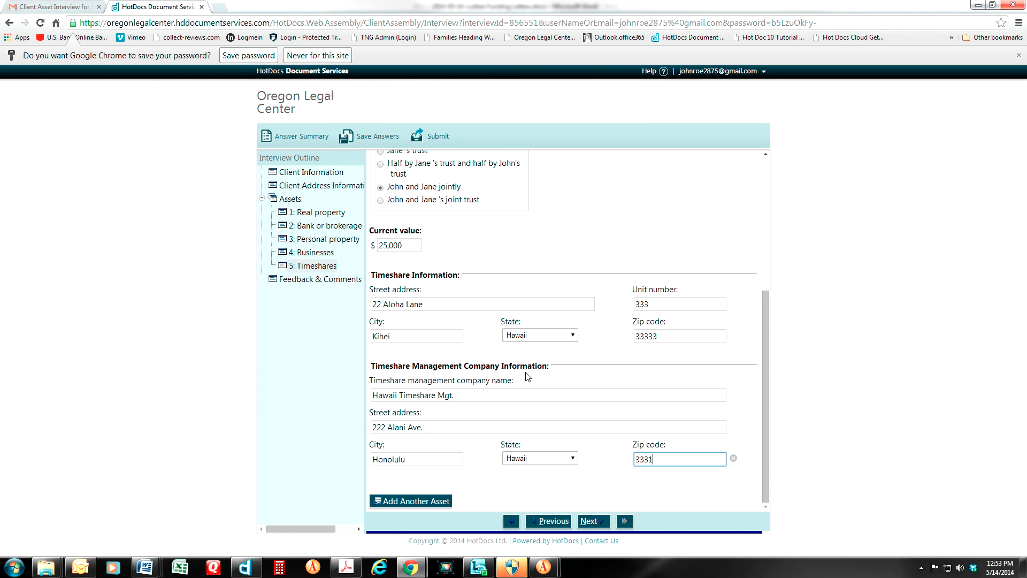
click(413, 502)
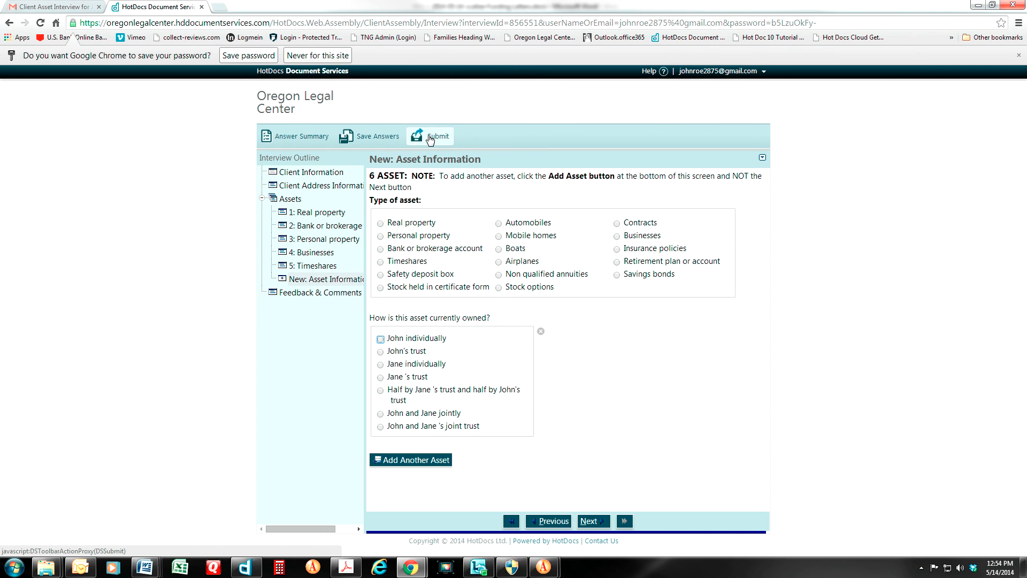
Save the answers, then submit the interview and confirm the submission
click(374, 140)
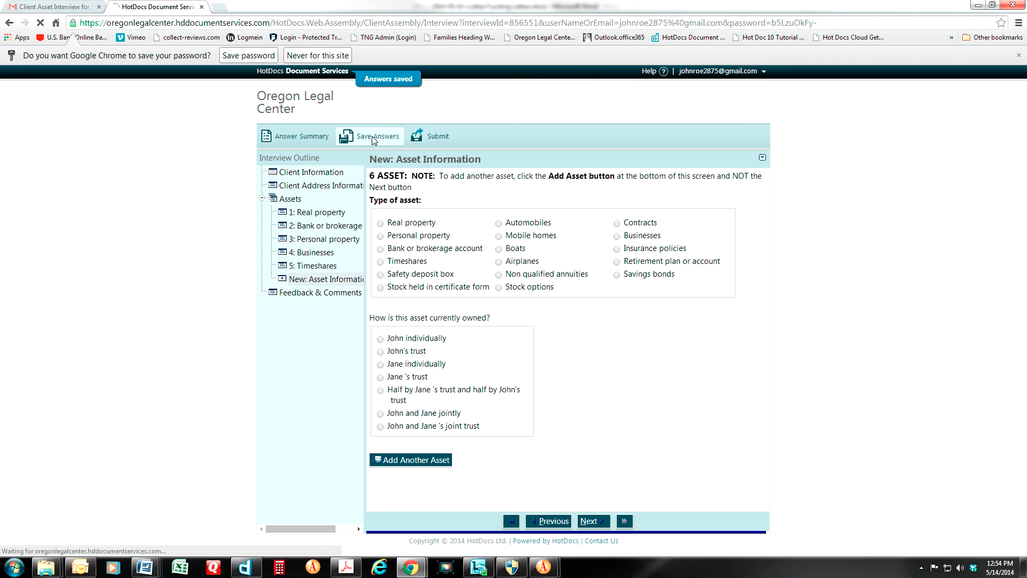
click(438, 138)
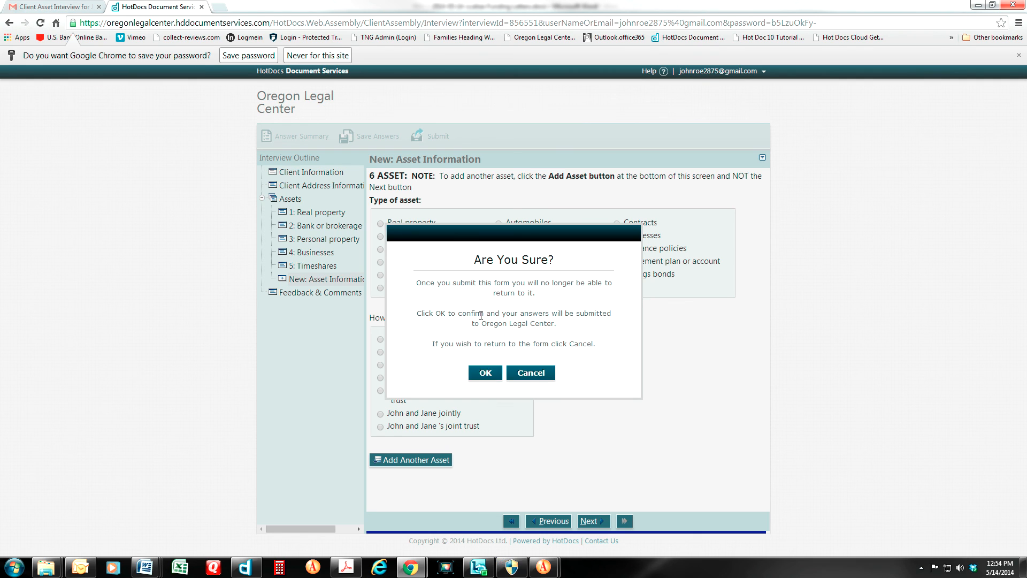
click(482, 373)
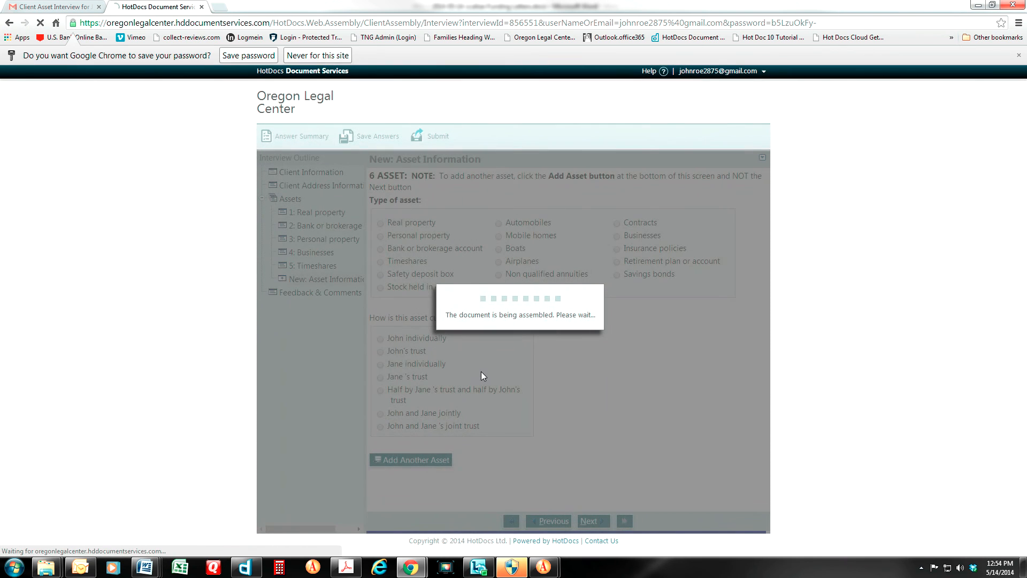